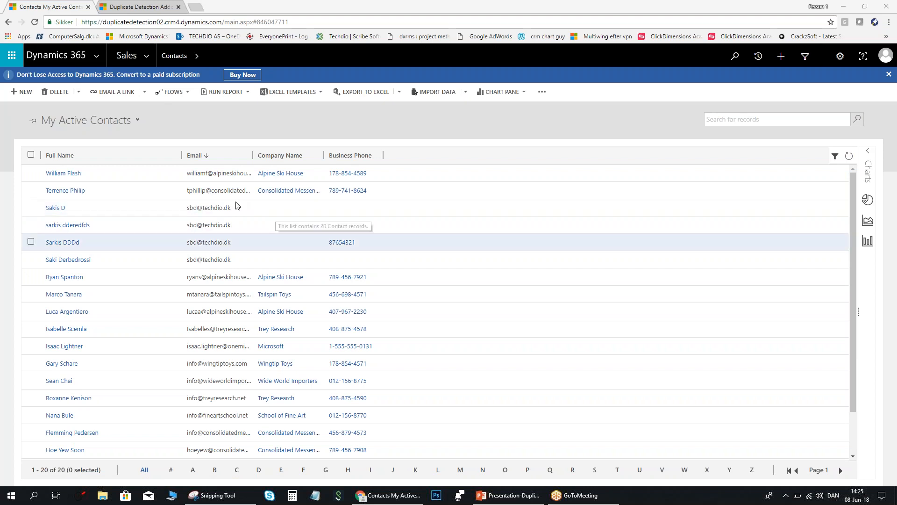
# Go to Settings' DD Rules list and start a new duplicate detection rule.
pyautogui.click(147, 60)
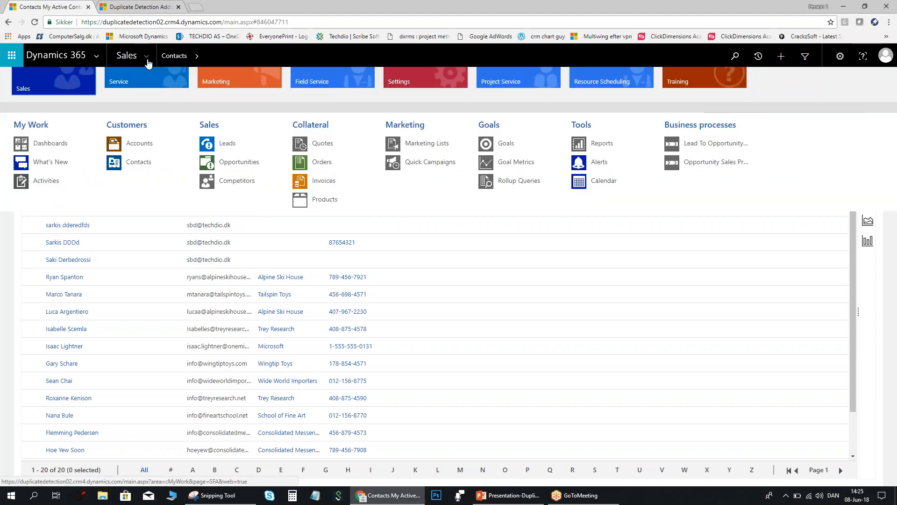
pyautogui.click(425, 82)
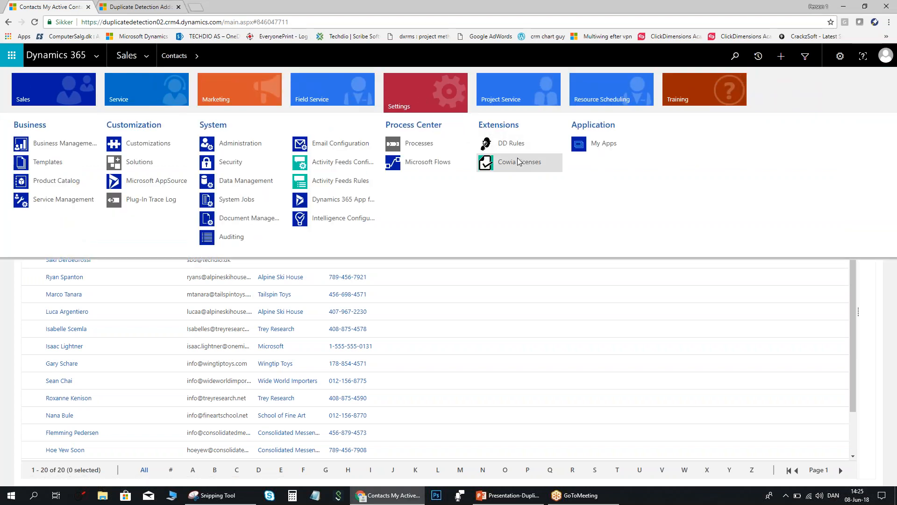
pyautogui.click(520, 144)
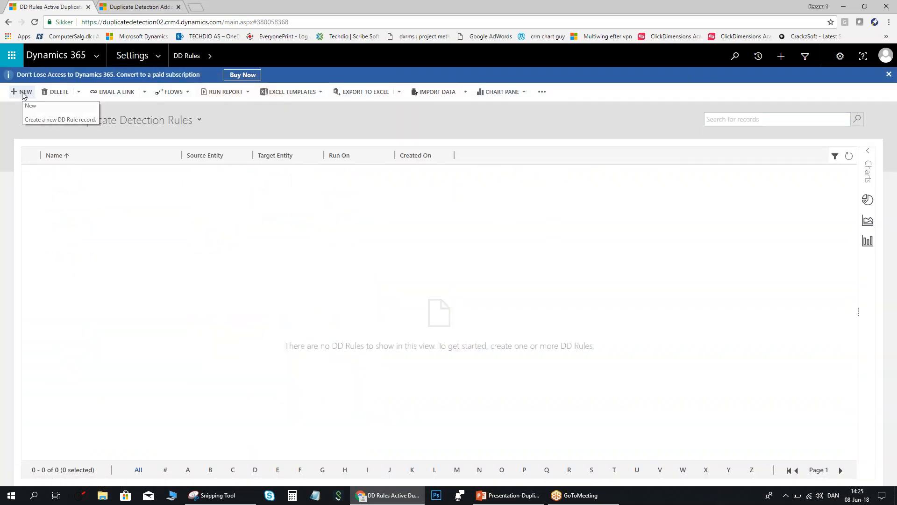
pyautogui.click(22, 92)
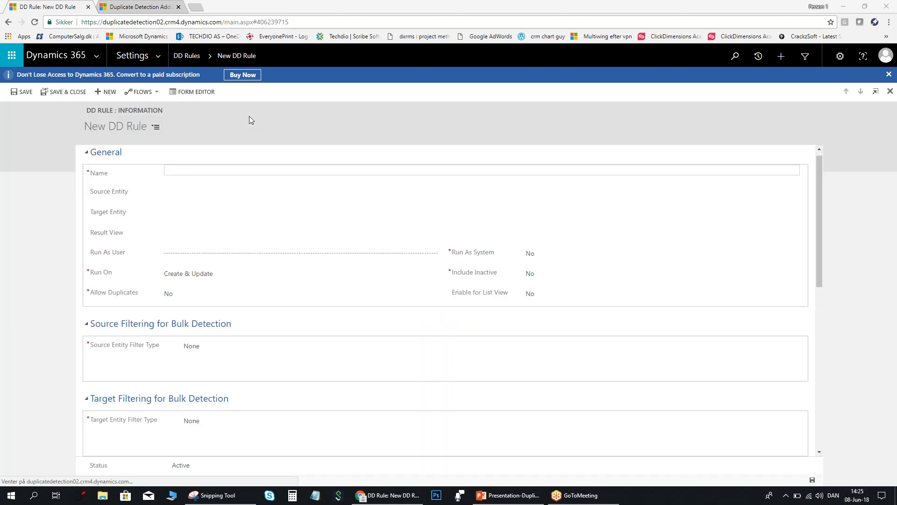
# Name the rule 'Contacts with exact emails'.
pyautogui.click(208, 171)
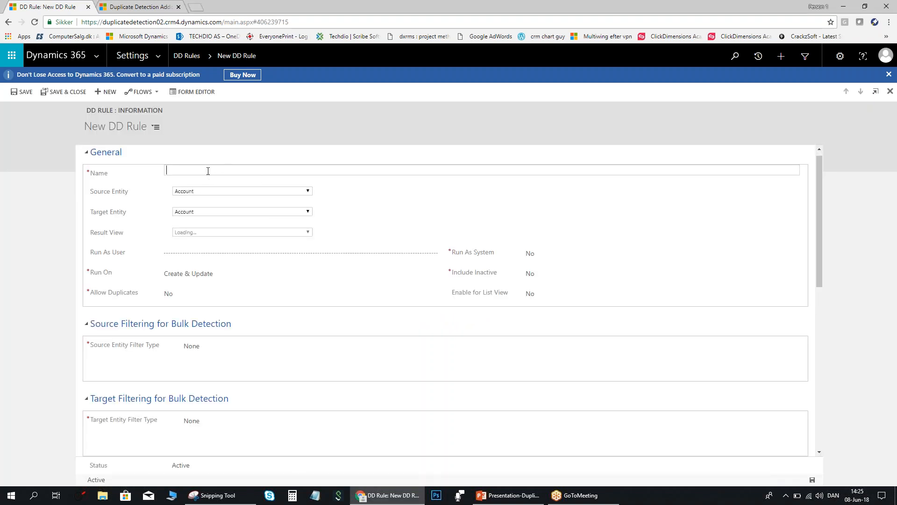
pyautogui.write('Cpon')
pyautogui.press('BackSpace')
pyautogui.press('BackSpace')
pyautogui.write('ntacts with same')
pyautogui.press('BackSpace')
pyautogui.write('exact emails')
# Choose Contact as the rule's source entity.
pyautogui.click(311, 192)
pyautogui.press('c')
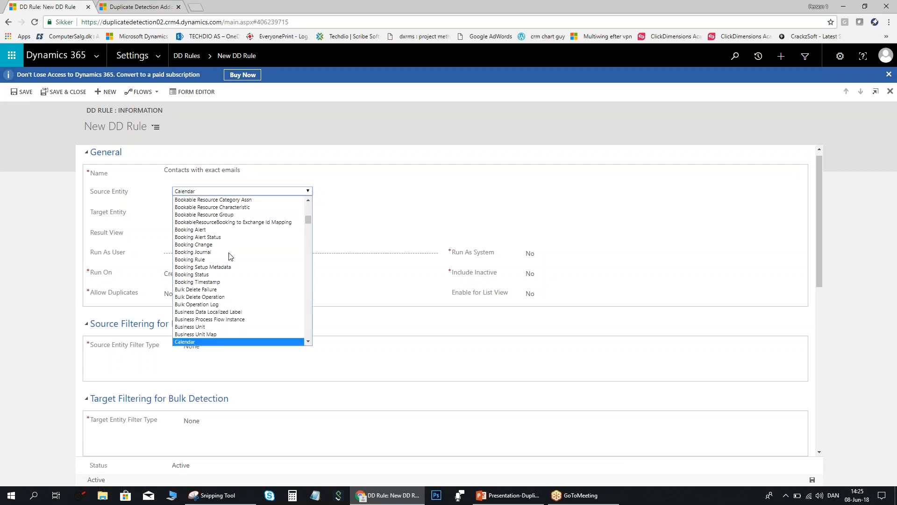
pyautogui.press('Down')
pyautogui.press('Down')
pyautogui.press('Down')
pyautogui.press('Down')
pyautogui.press('Down')
pyautogui.press('Down')
pyautogui.press('Down')
pyautogui.press('Down')
pyautogui.press('Down')
pyautogui.press('Down')
pyautogui.press('Down')
pyautogui.press('Down')
pyautogui.press('Down')
pyautogui.press('Down')
pyautogui.press('Down')
pyautogui.press('Down')
pyautogui.press('Down')
pyautogui.press('Down')
pyautogui.press('Down')
pyautogui.press('Down')
pyautogui.press('Down')
pyautogui.press('Down')
pyautogui.press('Down')
pyautogui.press('Down')
pyautogui.press('Down')
pyautogui.press('Down')
pyautogui.press('Down')
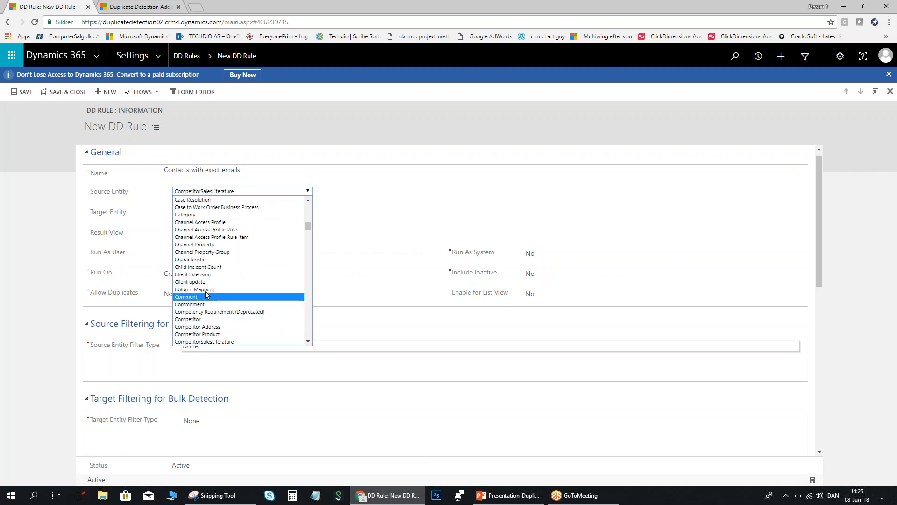
pyautogui.scroll(-5, 203, 304)
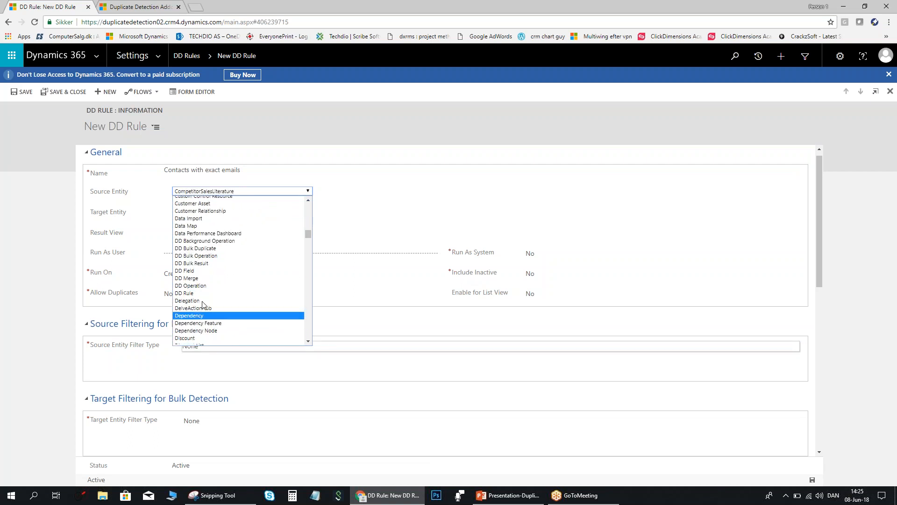
pyautogui.scroll(3, 206, 232)
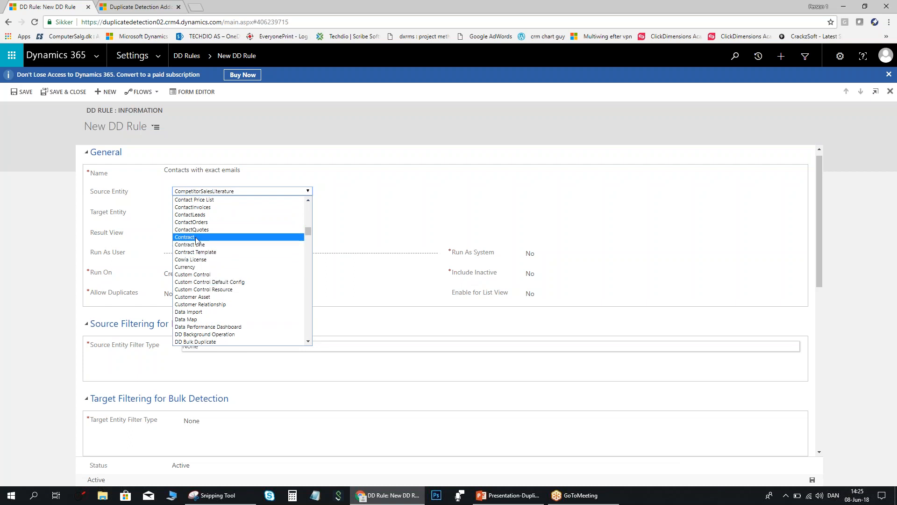
pyautogui.scroll(3, 200, 243)
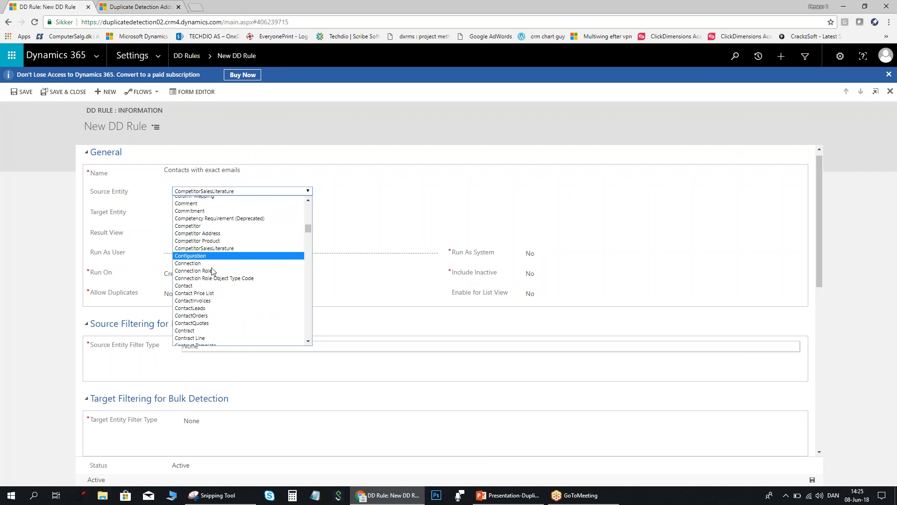
pyautogui.click(192, 286)
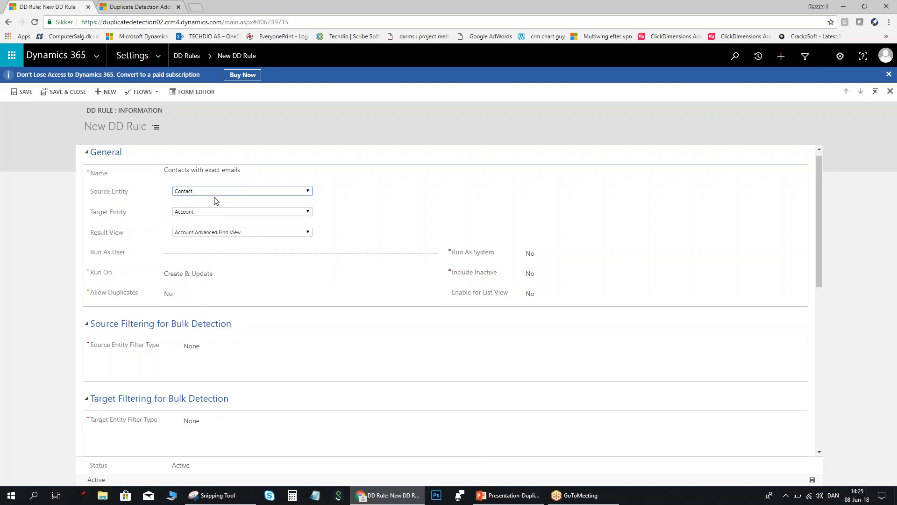
# Set the target entity to Contact, which fills the result view with Active Contacts.
pyautogui.click(231, 214)
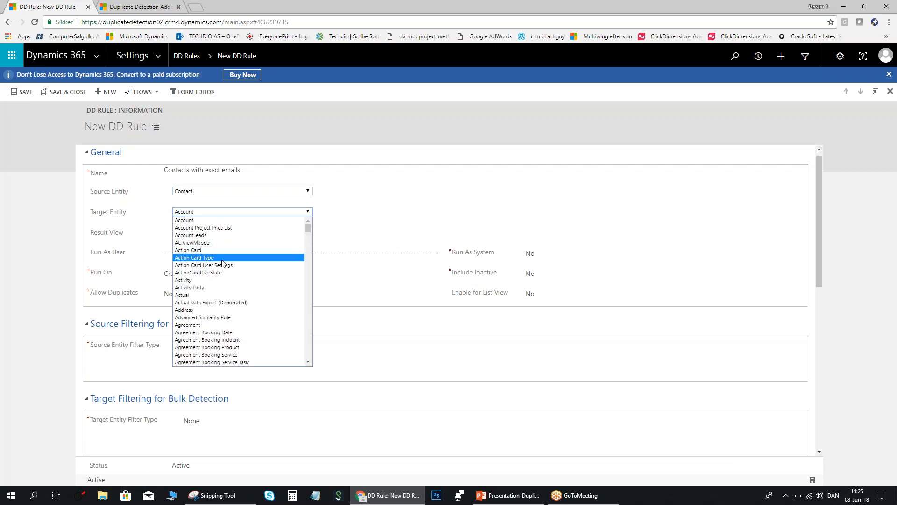
pyautogui.press('c')
pyautogui.scroll(-12, 212, 341)
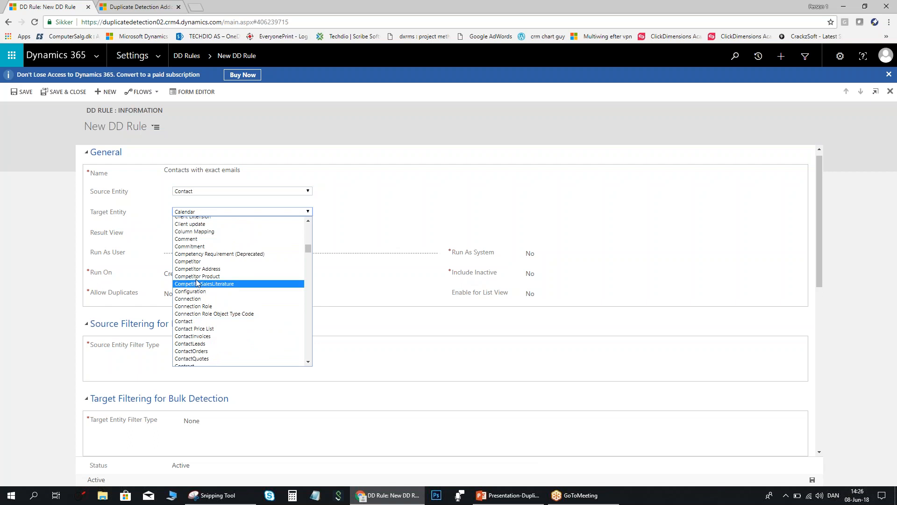
pyautogui.scroll(1, 206, 280)
pyautogui.scroll(-1, 213, 281)
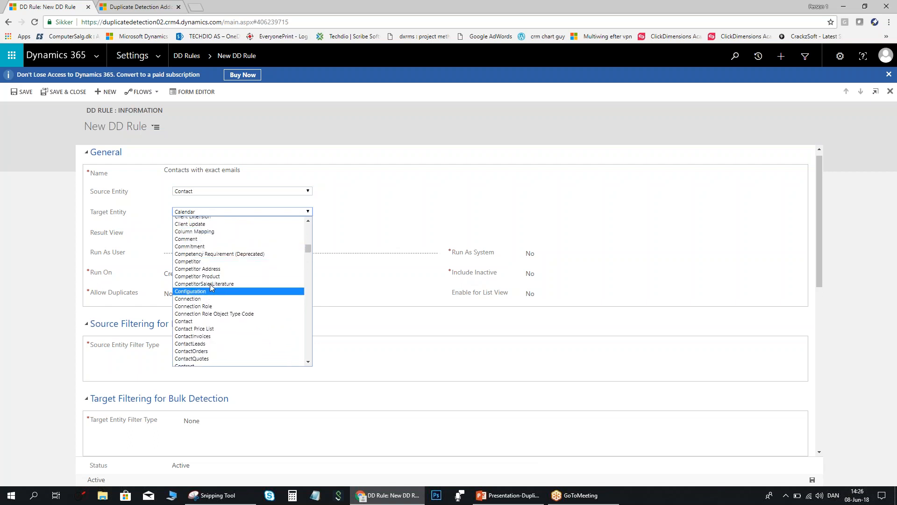
pyautogui.click(196, 322)
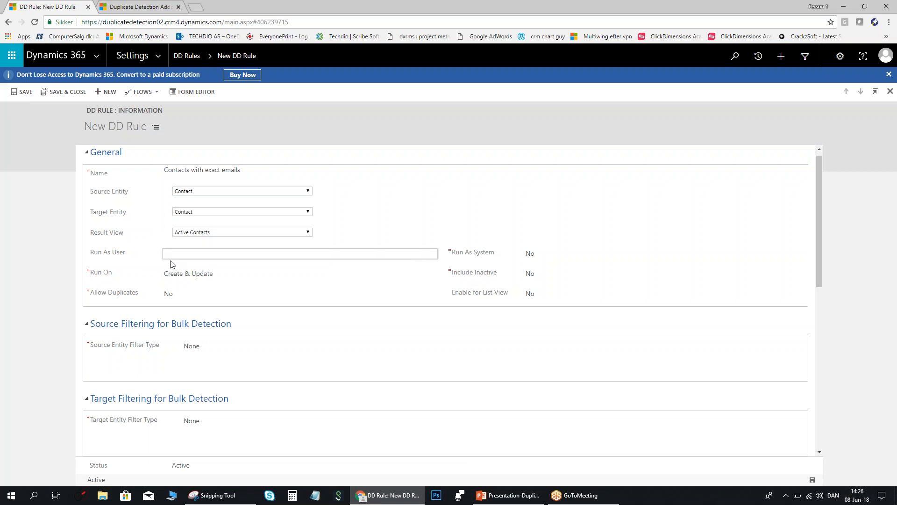
pyautogui.click(542, 255)
pyautogui.click(277, 256)
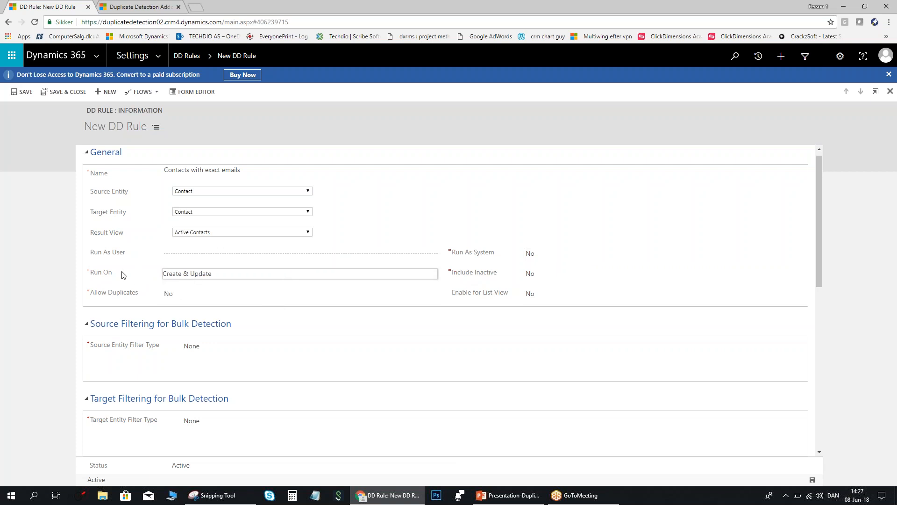
# Keep Run On at Create & Update, set Allow Duplicates to No, and Enable for List View to Yes.
pyautogui.click(241, 275)
pyautogui.click(237, 276)
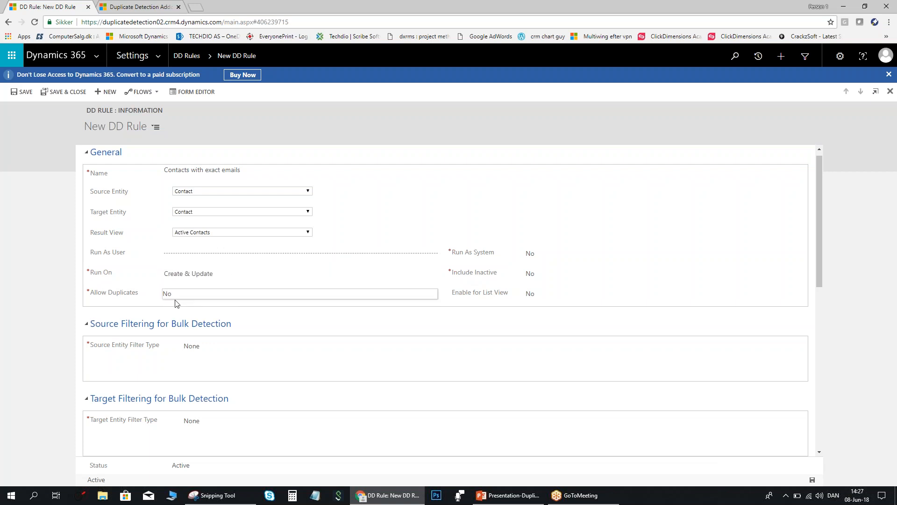
pyautogui.click(209, 300)
pyautogui.click(211, 299)
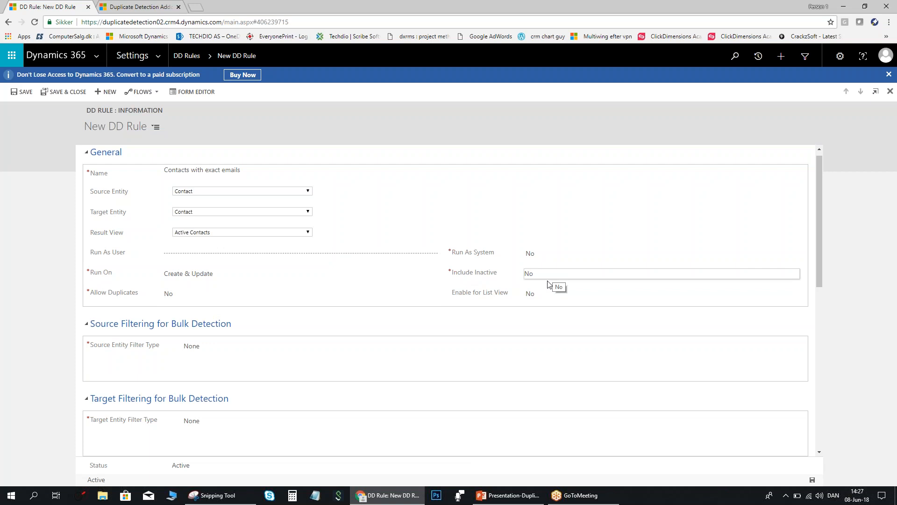
pyautogui.click(541, 298)
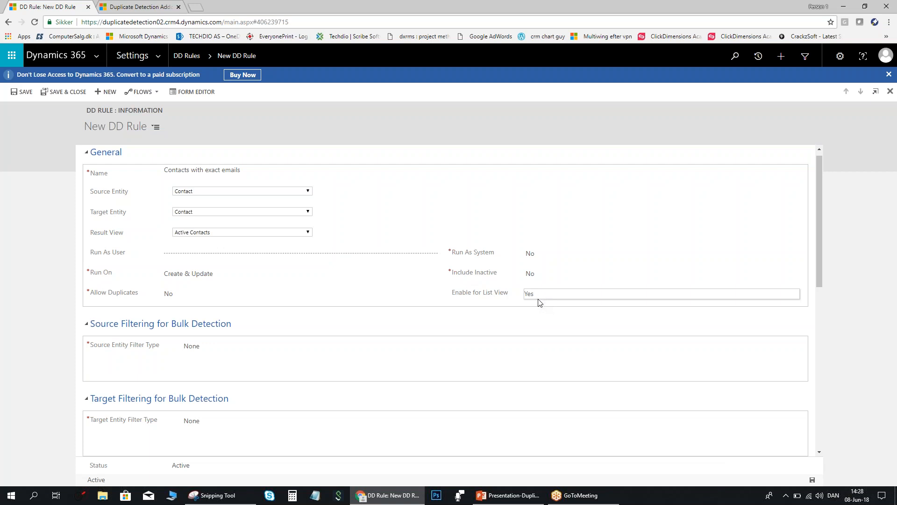
pyautogui.scroll(-1, 532, 299)
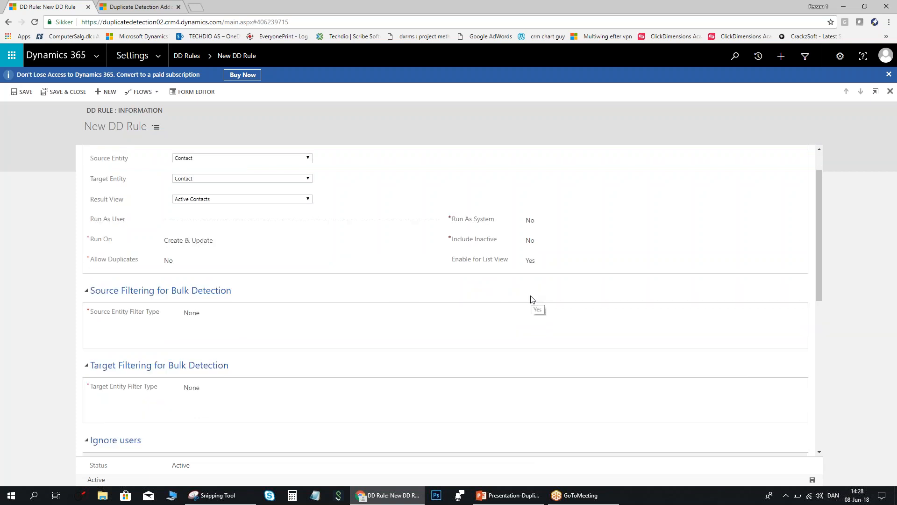
pyautogui.scroll(2, 532, 299)
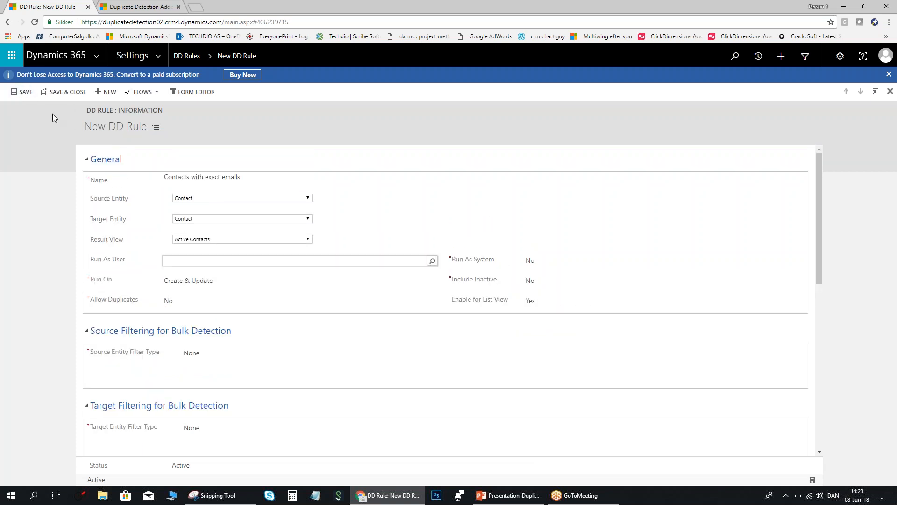
# Save the rule and scroll down to its still-empty matching fields section.
pyautogui.click(24, 93)
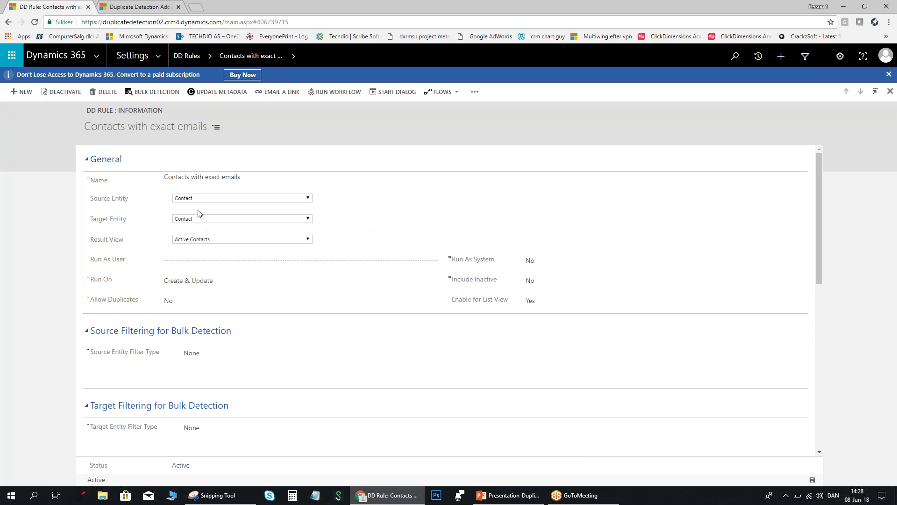
pyautogui.scroll(-1, 210, 230)
pyautogui.scroll(-7, 209, 229)
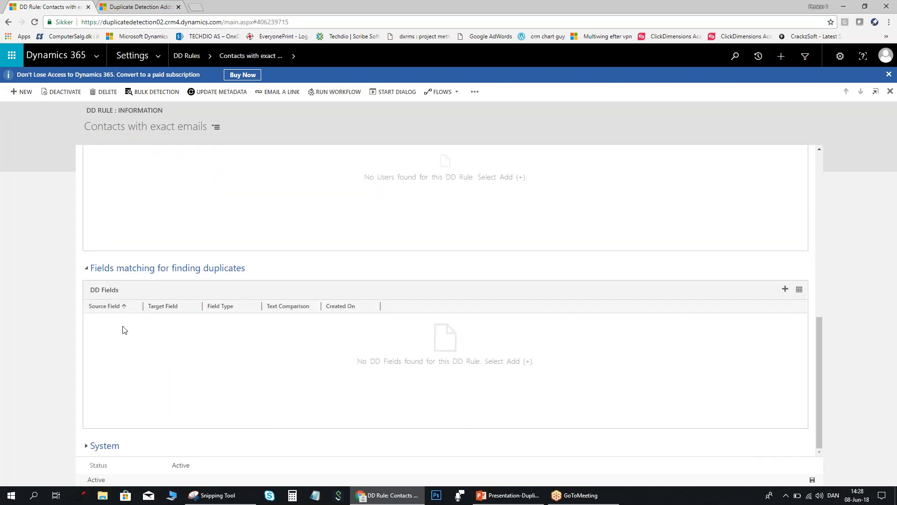
# Add a new matching field and choose Email as its source field.
pyautogui.click(785, 290)
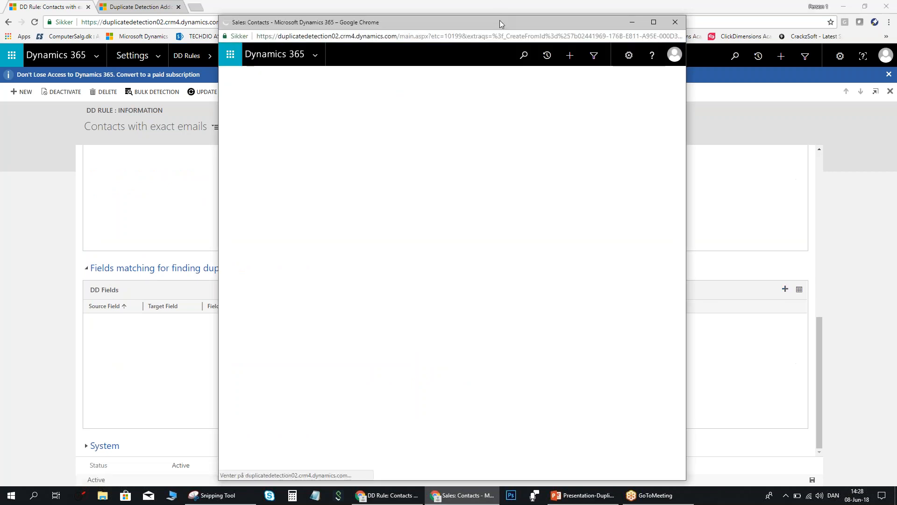
pyautogui.moveTo(500, 17); pyautogui.dragTo(483, 10)
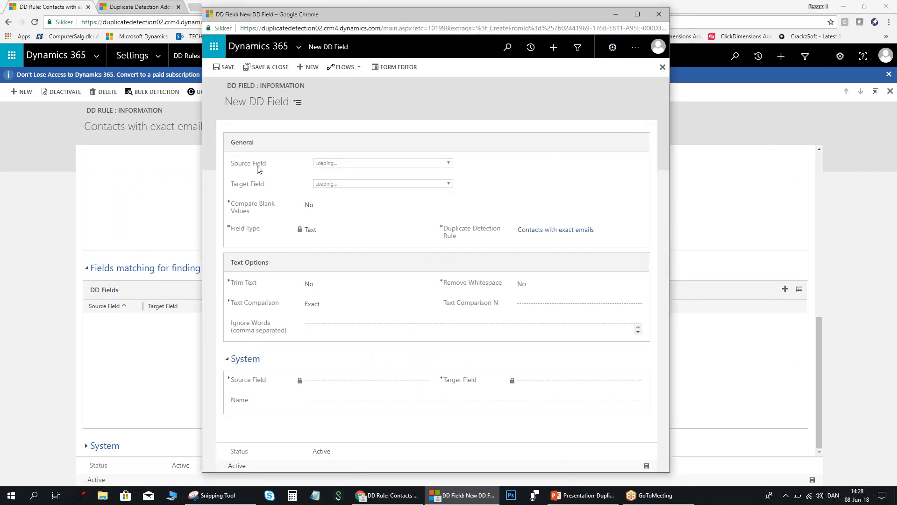
pyautogui.click(445, 164)
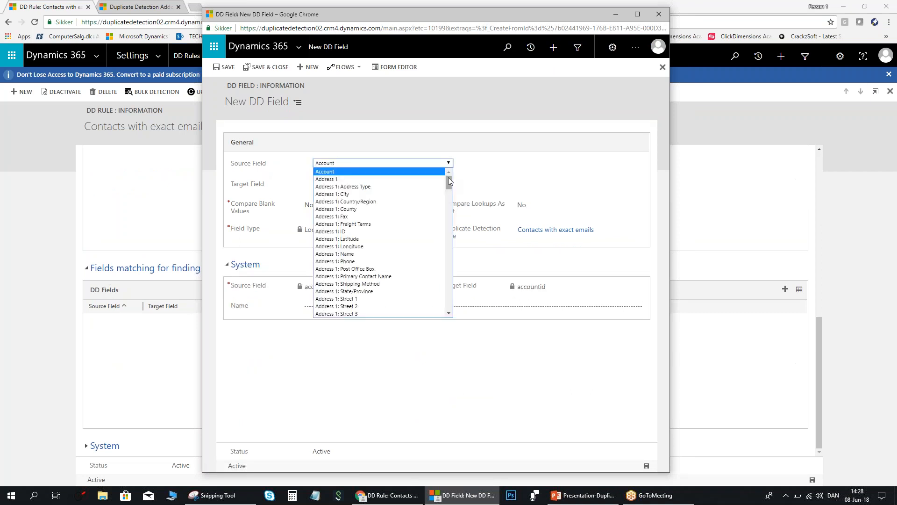
pyautogui.moveTo(448, 179); pyautogui.dragTo(450, 187)
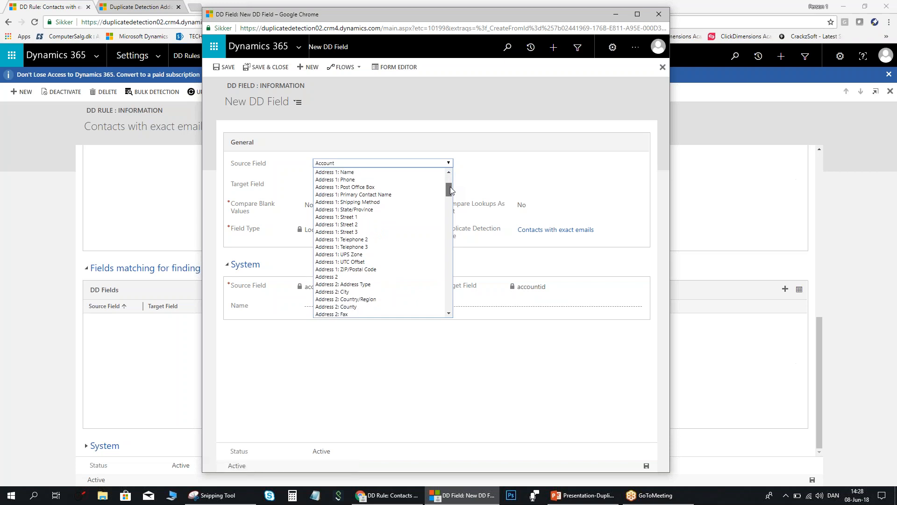
pyautogui.moveTo(450, 186); pyautogui.dragTo(450, 227)
pyautogui.press('e')
pyautogui.press('e')
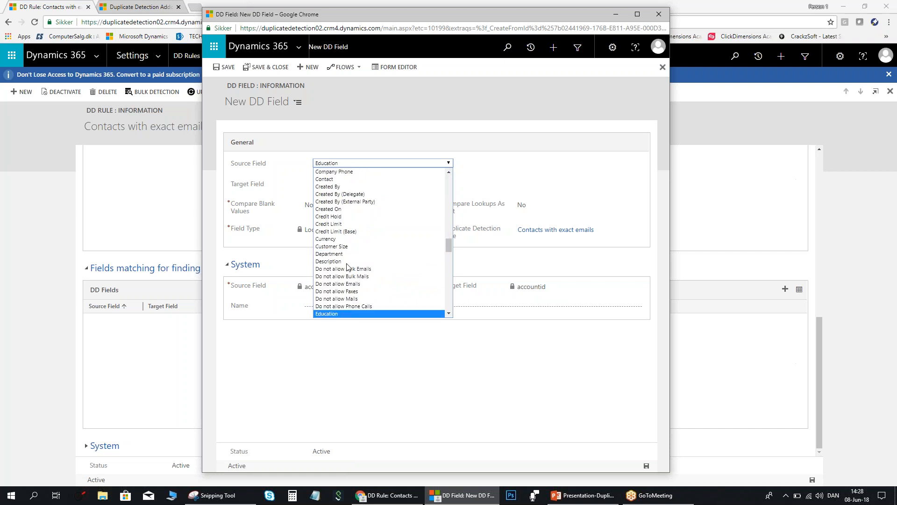
pyautogui.press('e')
pyautogui.press('e')
pyautogui.press('e')
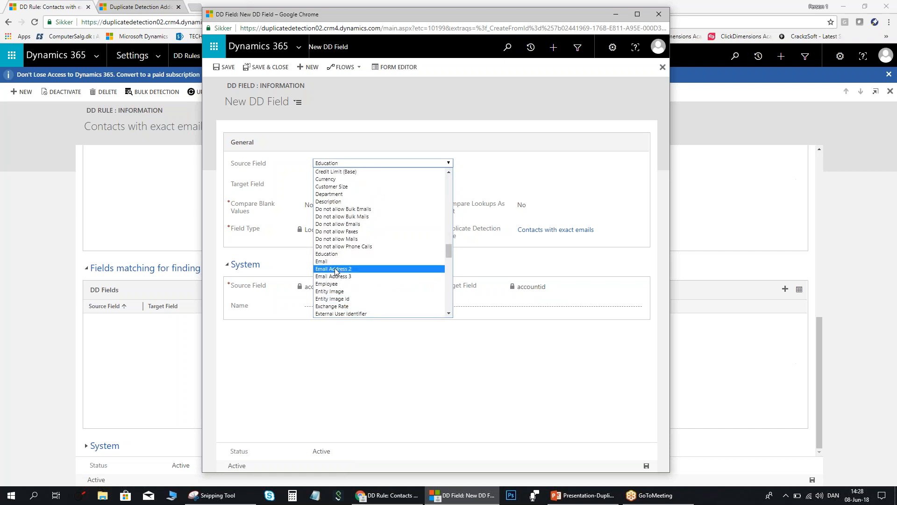
pyautogui.click(327, 260)
# Set the target field to Email, Compare Blank Values to Yes, and save the field.
pyautogui.click(353, 184)
pyautogui.press('e')
pyautogui.press('e')
pyautogui.scroll(-2, 333, 336)
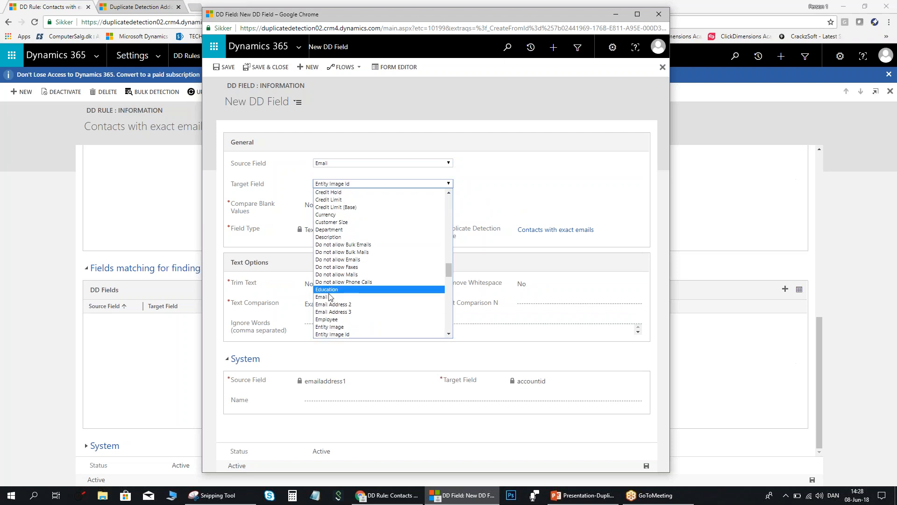
pyautogui.click(331, 301)
pyautogui.click(360, 218)
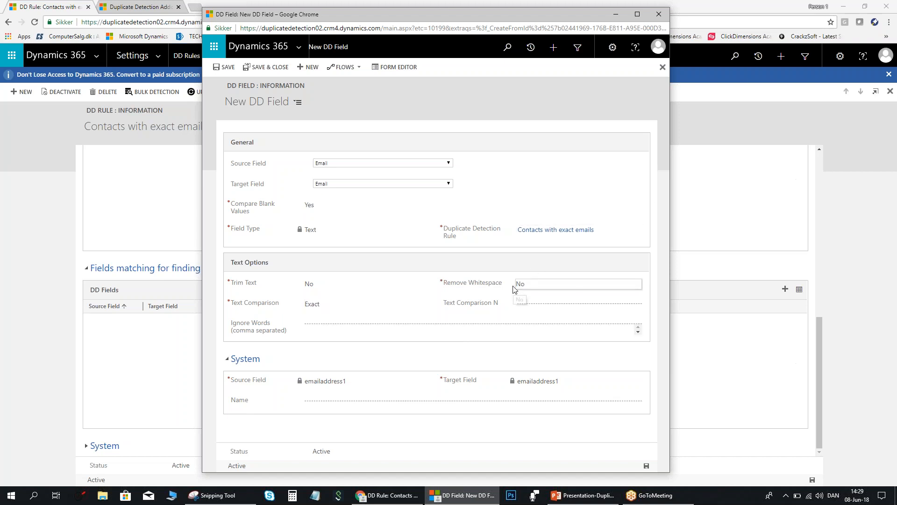
pyautogui.click(269, 68)
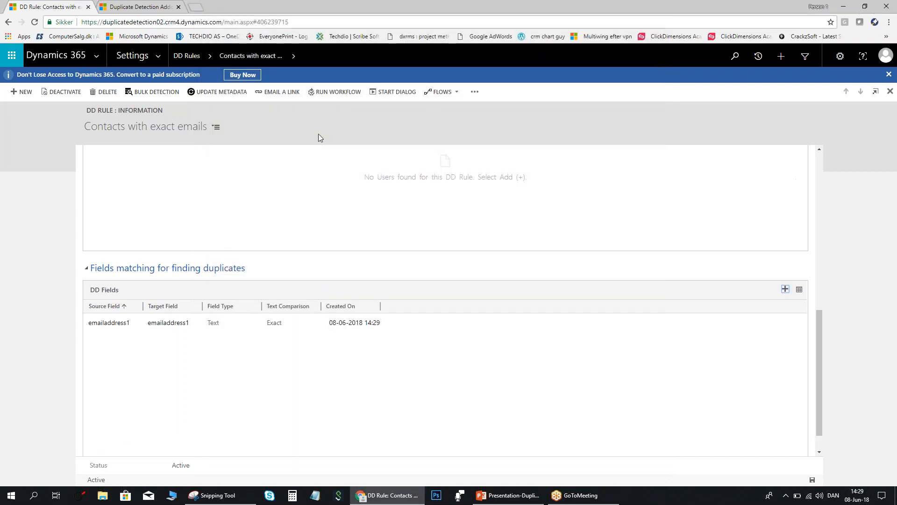
# Review the rule's General settings, then go to the Sales area's contacts list.
pyautogui.scroll(10, 284, 206)
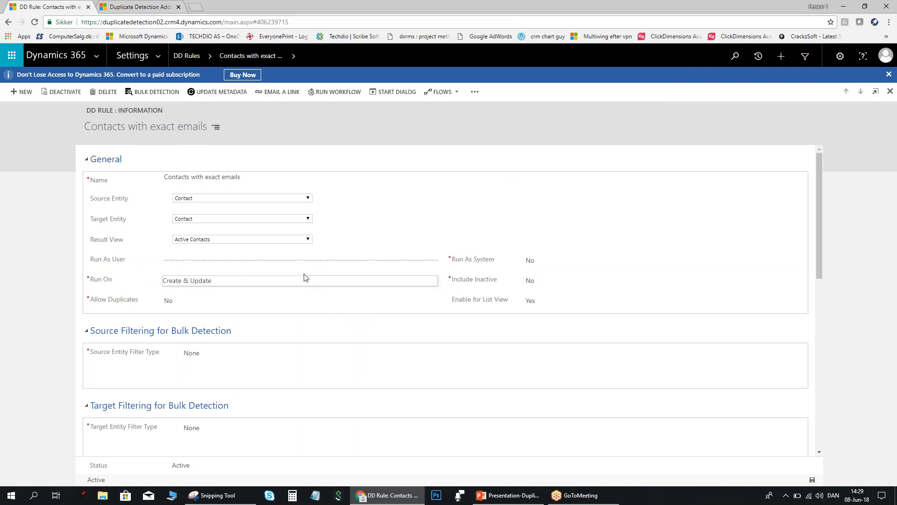
pyautogui.scroll(-1, 309, 273)
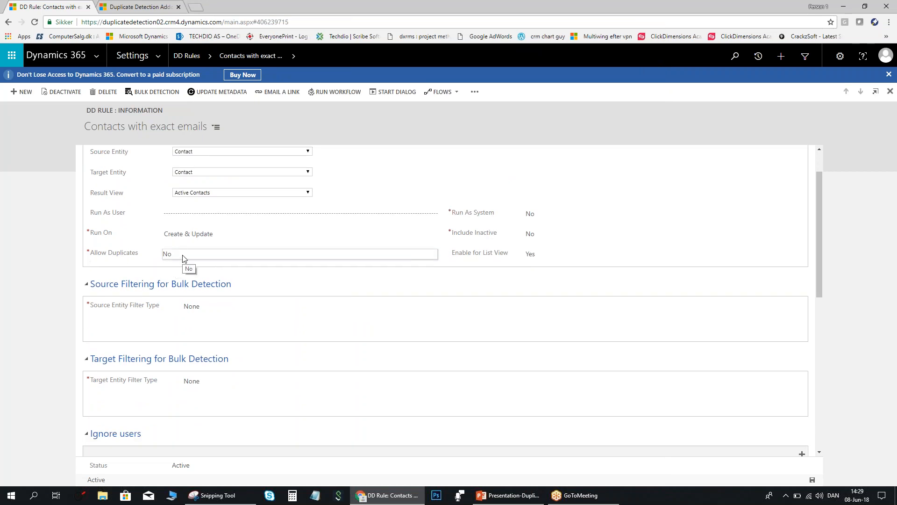
pyautogui.scroll(1, 288, 260)
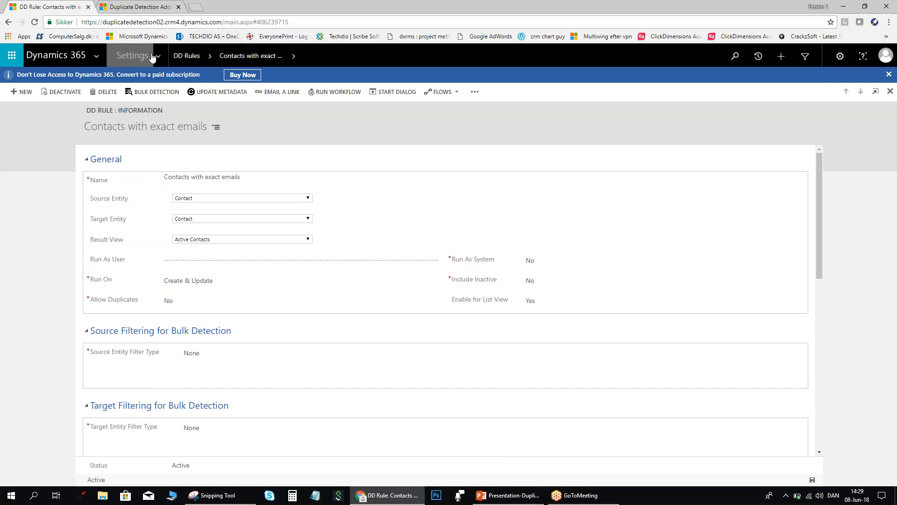
pyautogui.click(134, 56)
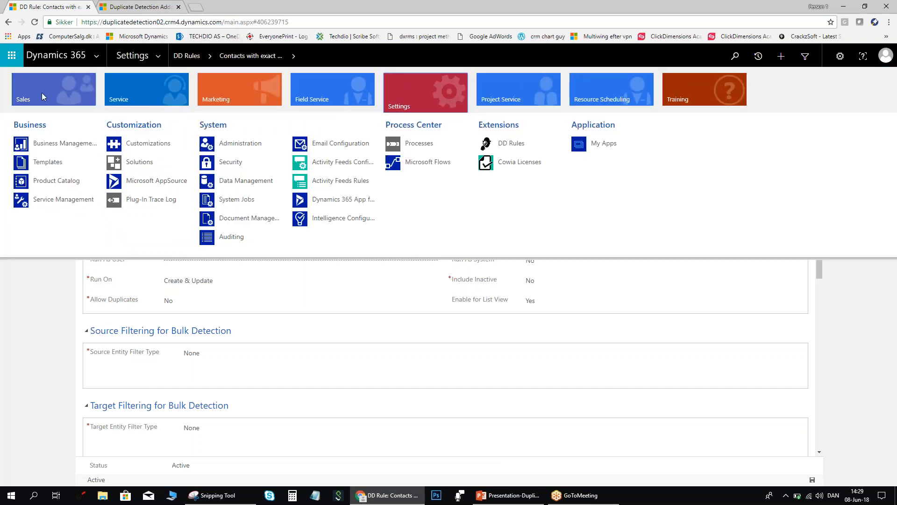
pyautogui.click(42, 97)
pyautogui.click(136, 163)
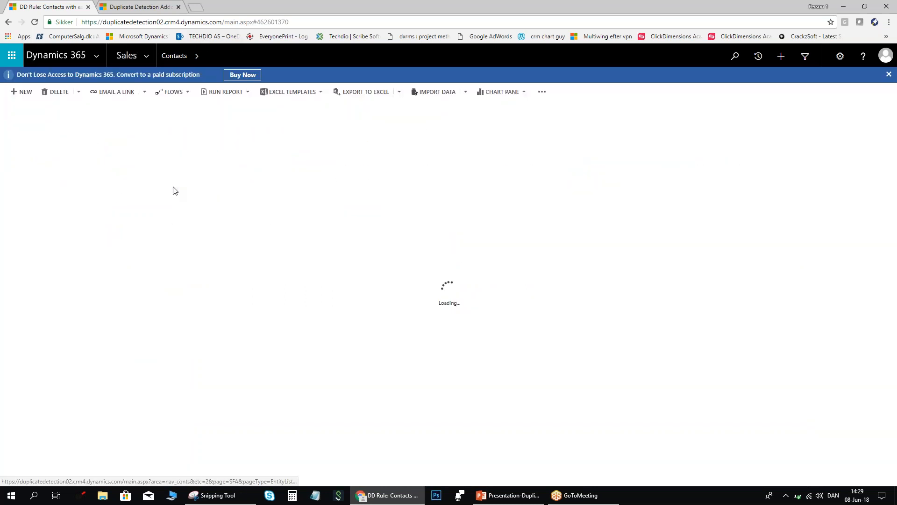
# Create a new contact with a first and last name and start typing an already-used e-mail.
pyautogui.click(23, 93)
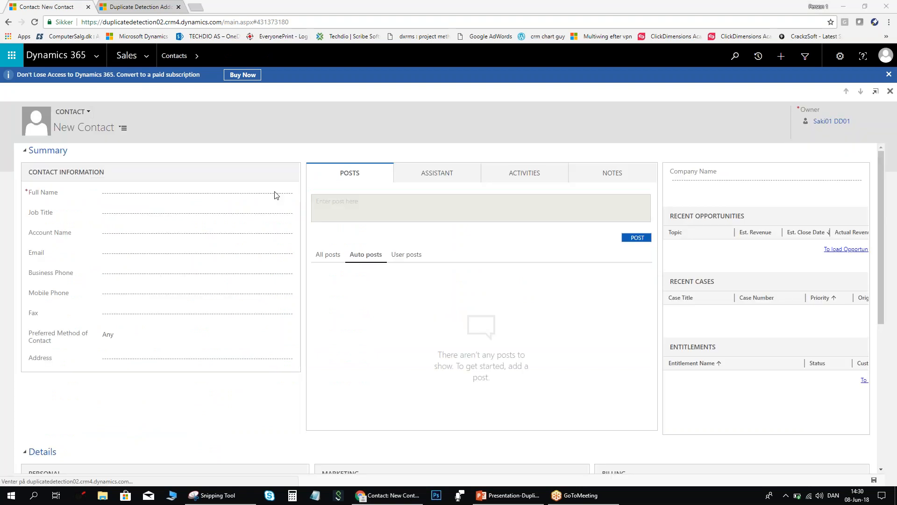
pyautogui.click(174, 195)
pyautogui.write('Andy')
pyautogui.press('Tab')
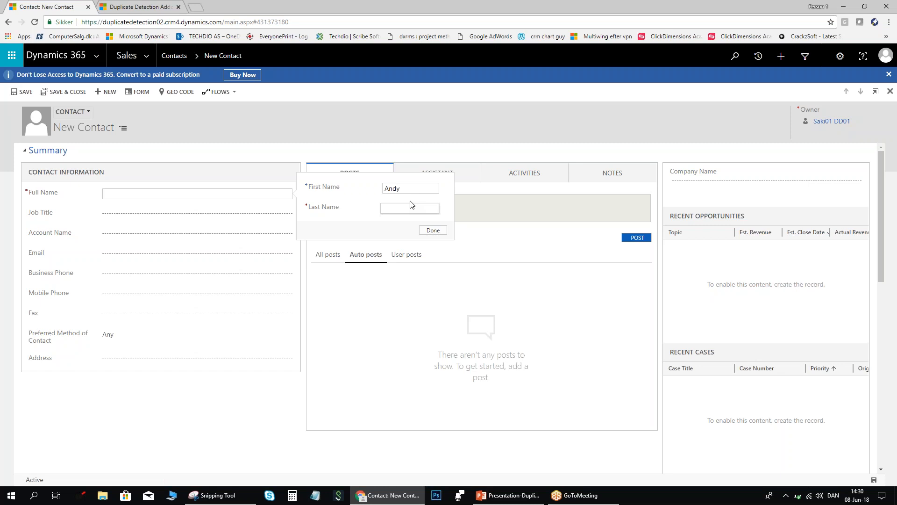
pyautogui.press('Return')
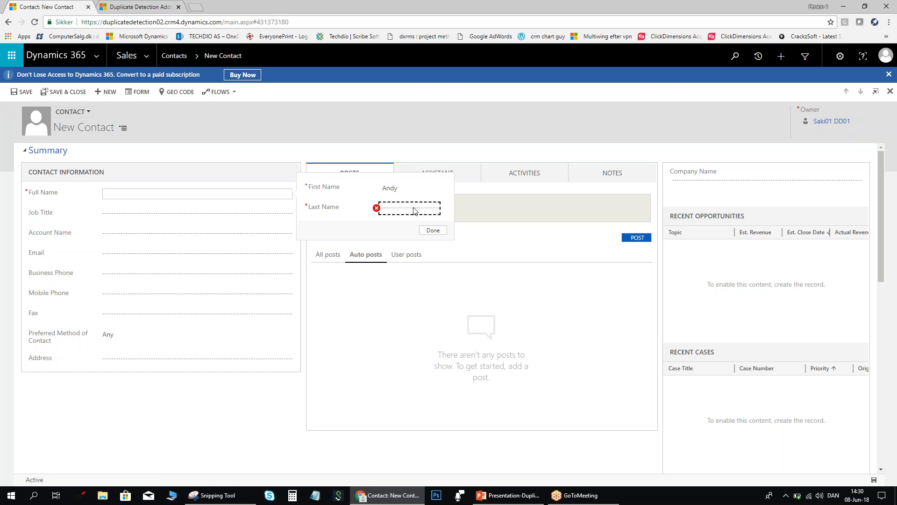
pyautogui.click(414, 211)
pyautogui.write('dd')
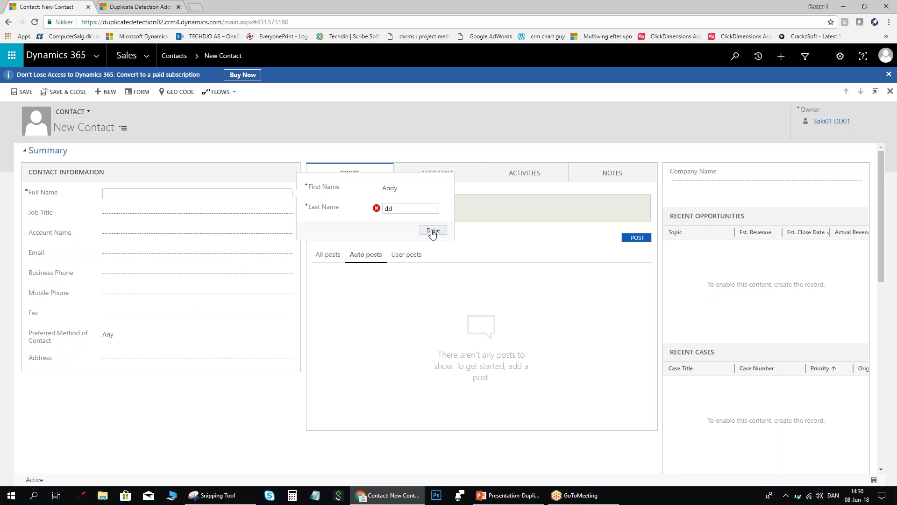
pyautogui.click(433, 230)
pyautogui.click(146, 255)
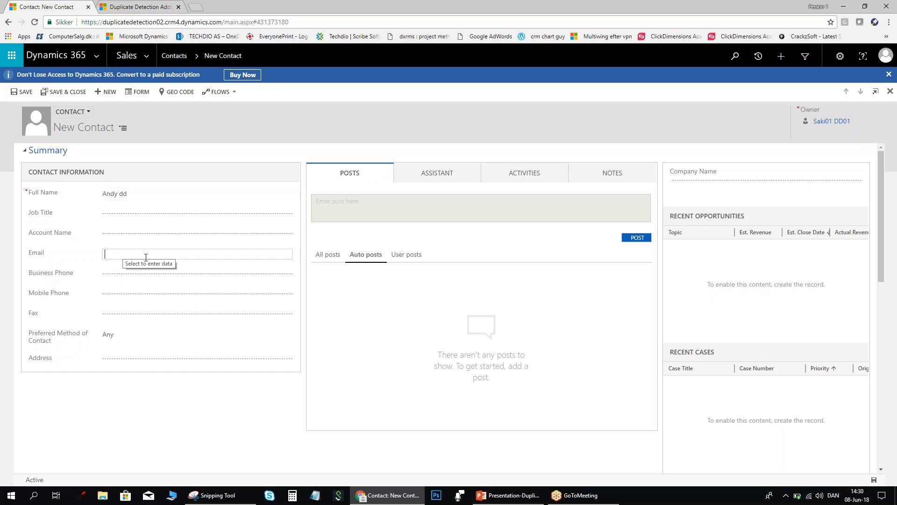
# Commit the e-mail, let the exact-email rule flag 4 duplicate contacts, and cancel the save.
pyautogui.click(165, 404)
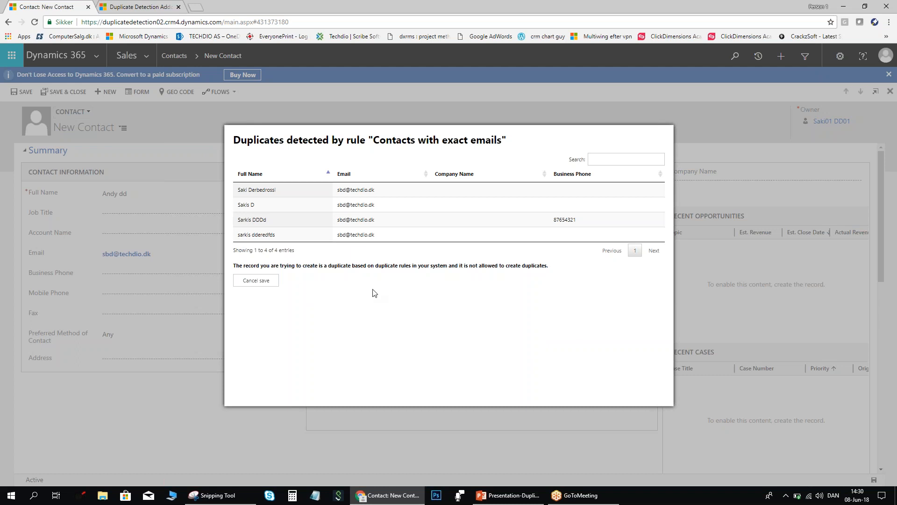
pyautogui.click(256, 280)
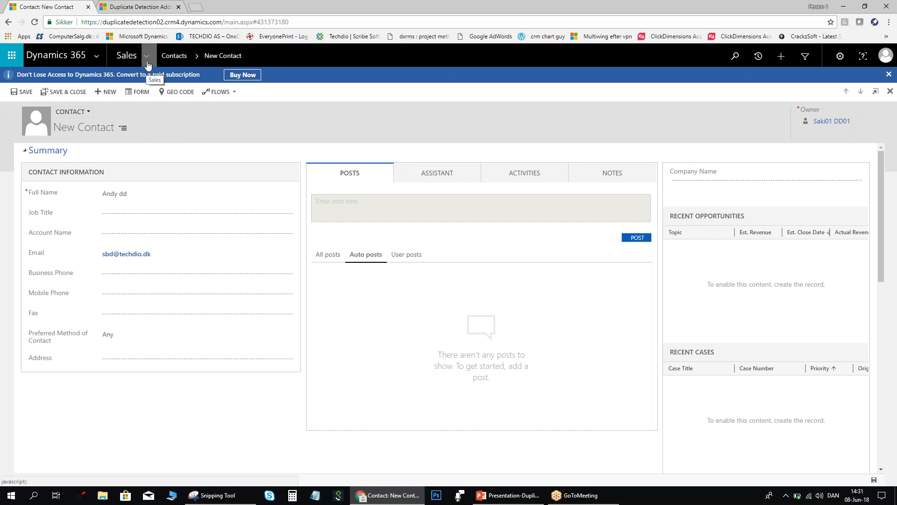
# Discard the unsaved contact and run bulk detection on all contacts with 'Contacts with exact emails'.
pyautogui.click(174, 56)
pyautogui.click(498, 87)
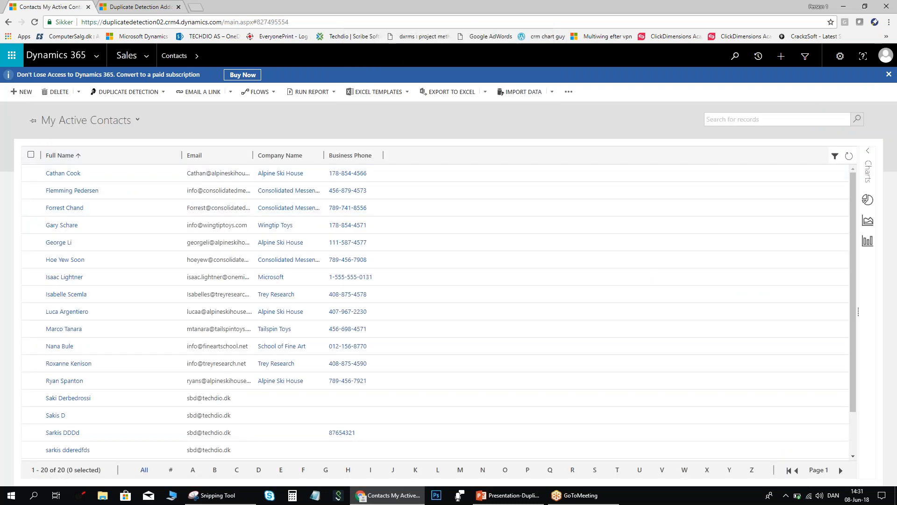
pyautogui.click(143, 96)
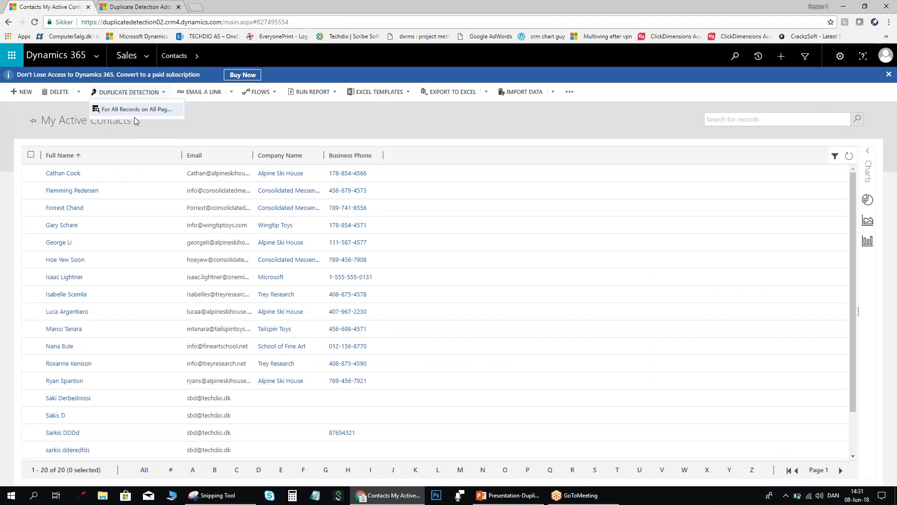
pyautogui.click(136, 110)
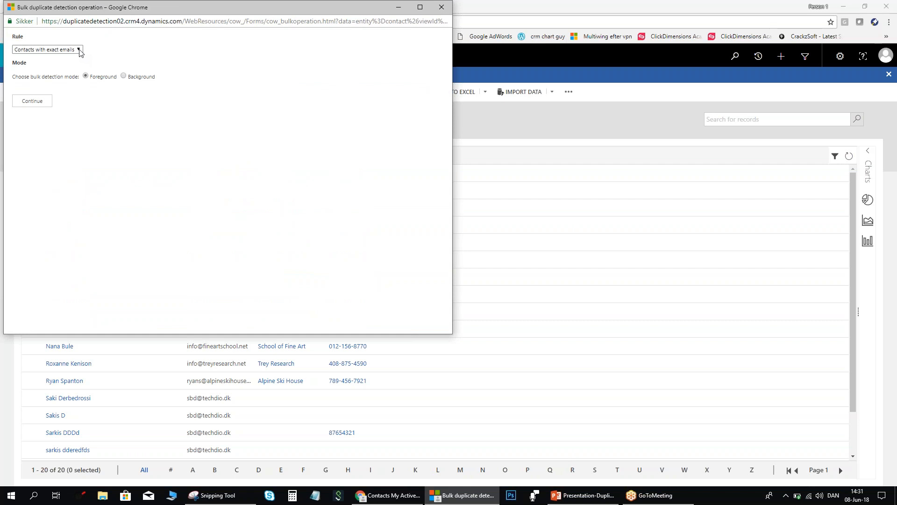
pyautogui.click(78, 50)
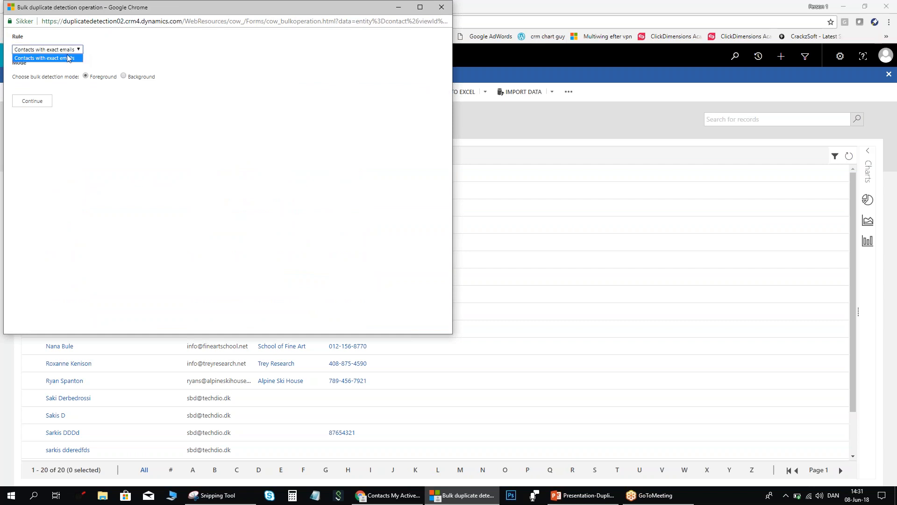
pyautogui.click(120, 57)
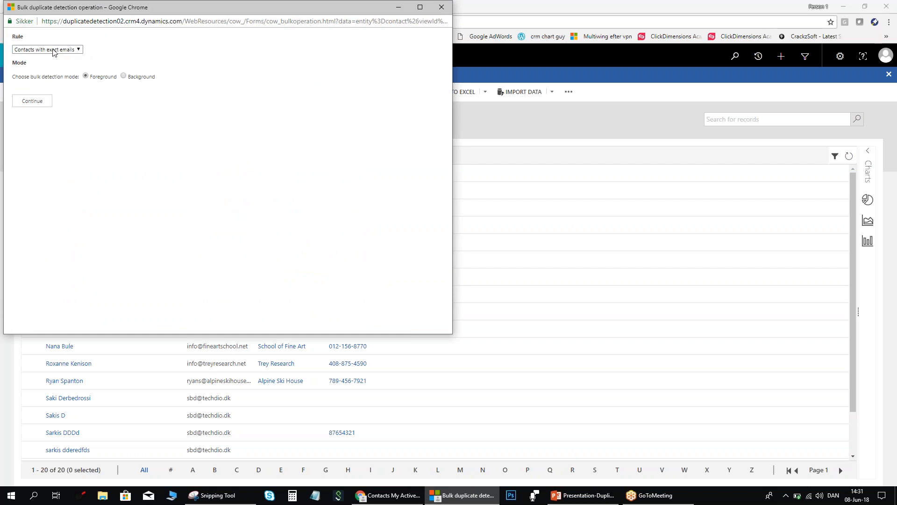
pyautogui.click(37, 101)
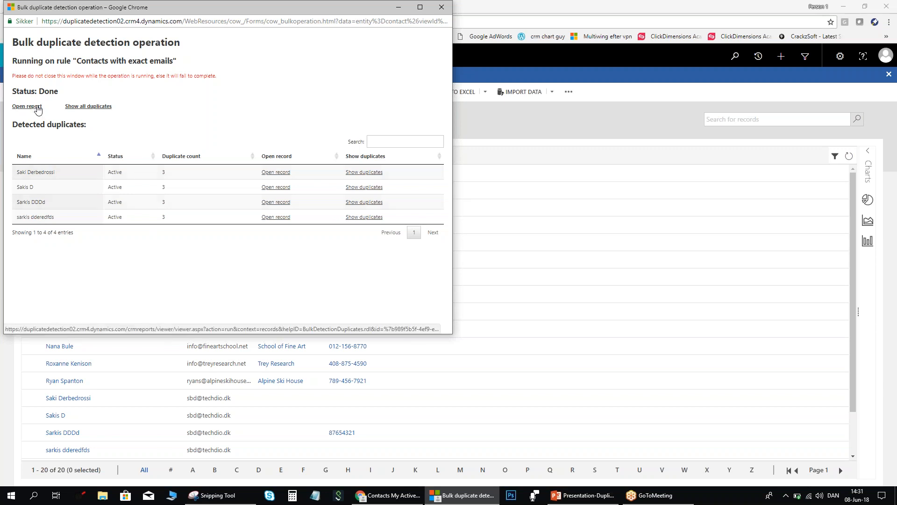
# Open the exact-email bulk operation record maximised and launch Merge detected duplicates.
pyautogui.click(38, 107)
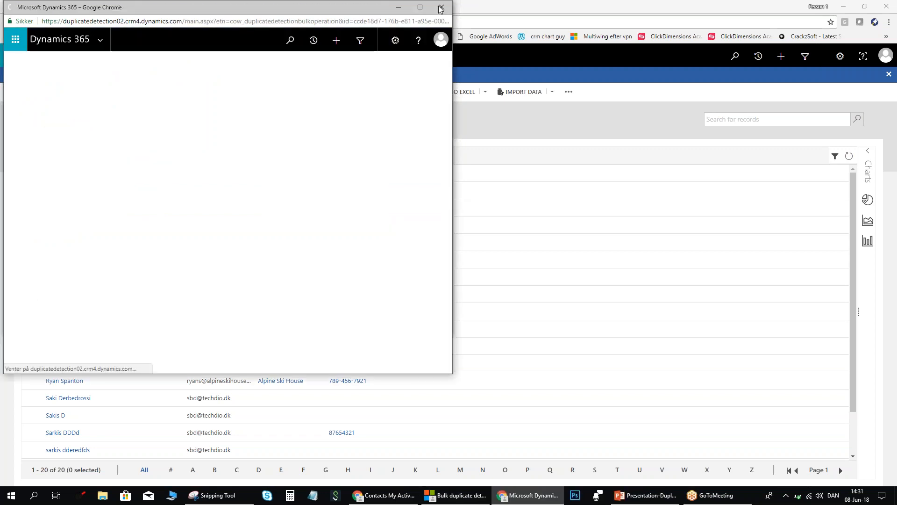
pyautogui.click(420, 7)
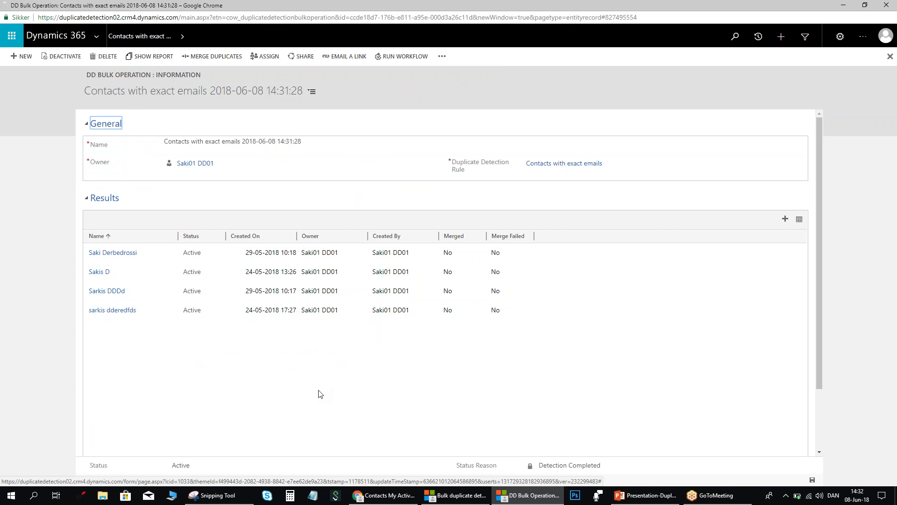
pyautogui.click(224, 60)
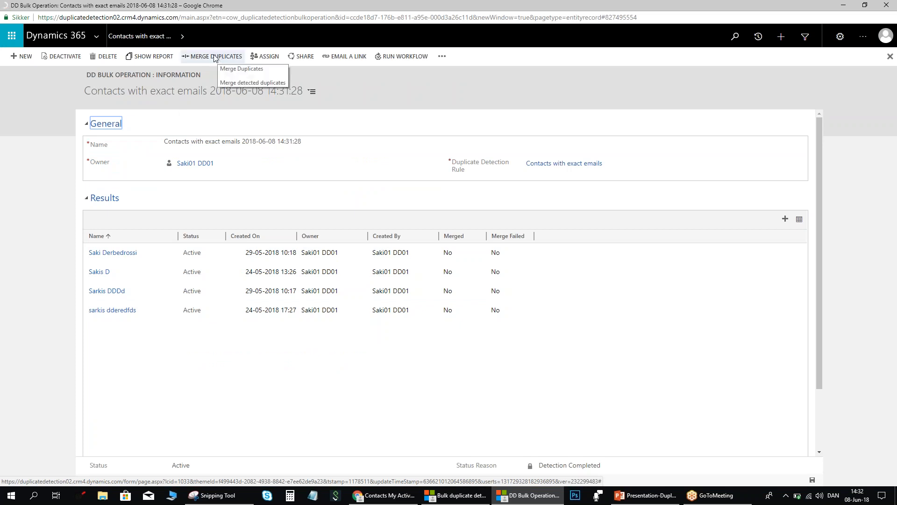
pyautogui.click(214, 57)
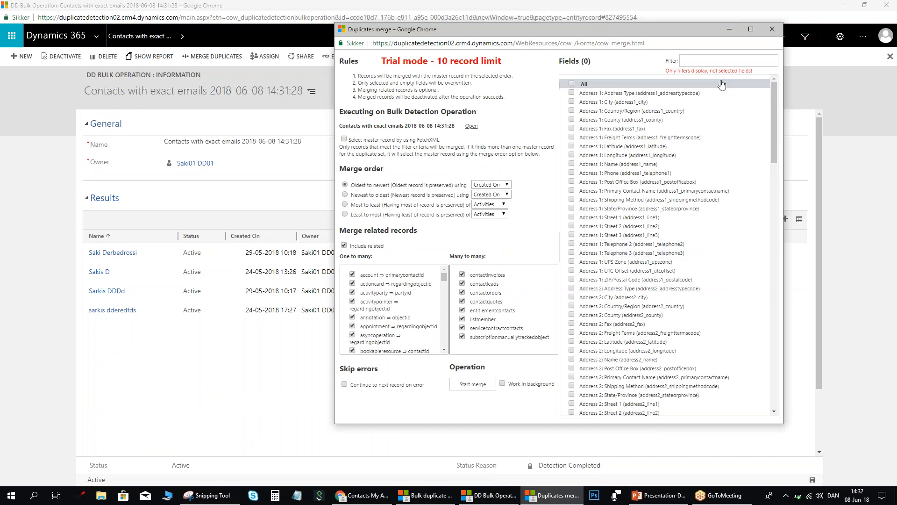
# Maximise the Duplicates merge window and tick All in the Fields list.
pyautogui.click(752, 30)
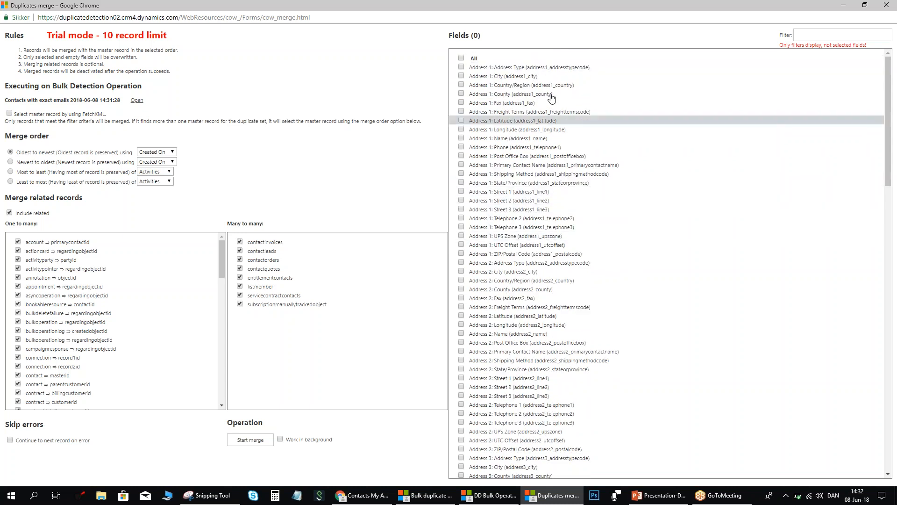
pyautogui.click(462, 58)
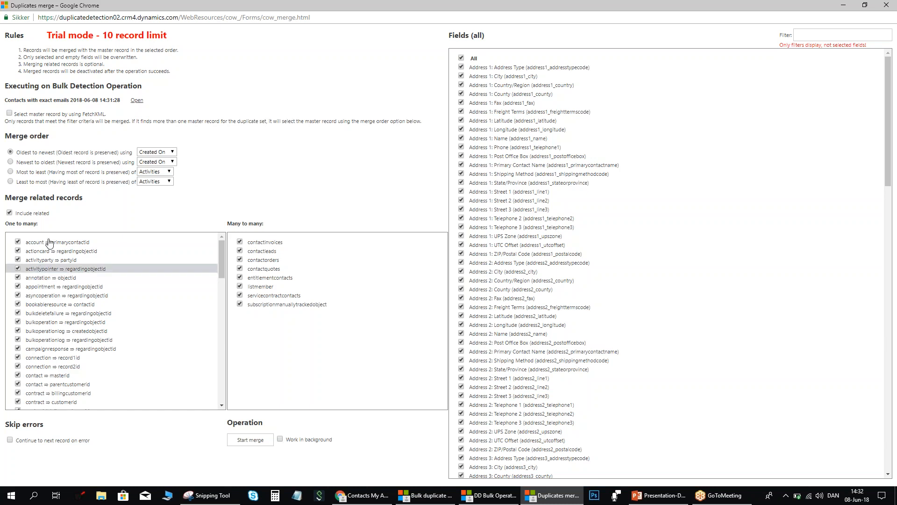
pyautogui.moveTo(109, 114); pyautogui.dragTo(82, 115)
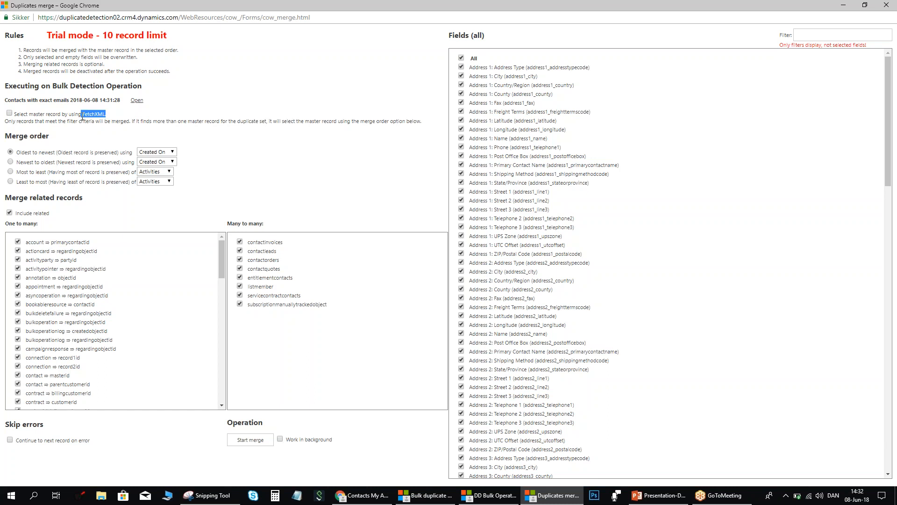
pyautogui.click(112, 120)
# Switch the merge order to 'Most to least' ranked by Filled fields.
pyautogui.click(171, 152)
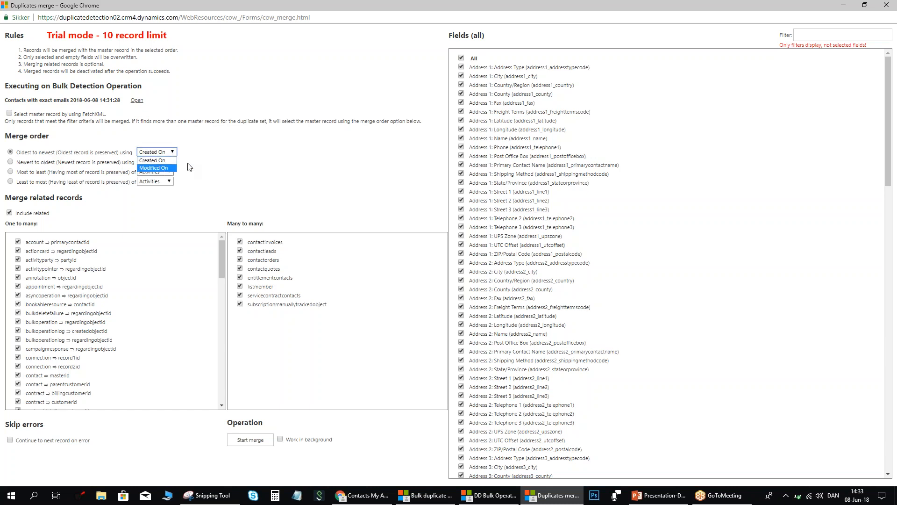
pyautogui.click(209, 163)
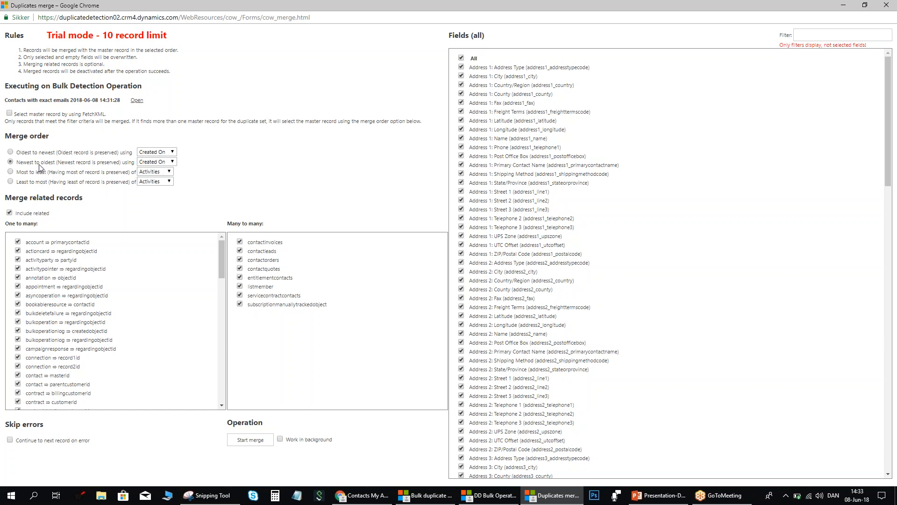
pyautogui.click(10, 172)
pyautogui.click(169, 171)
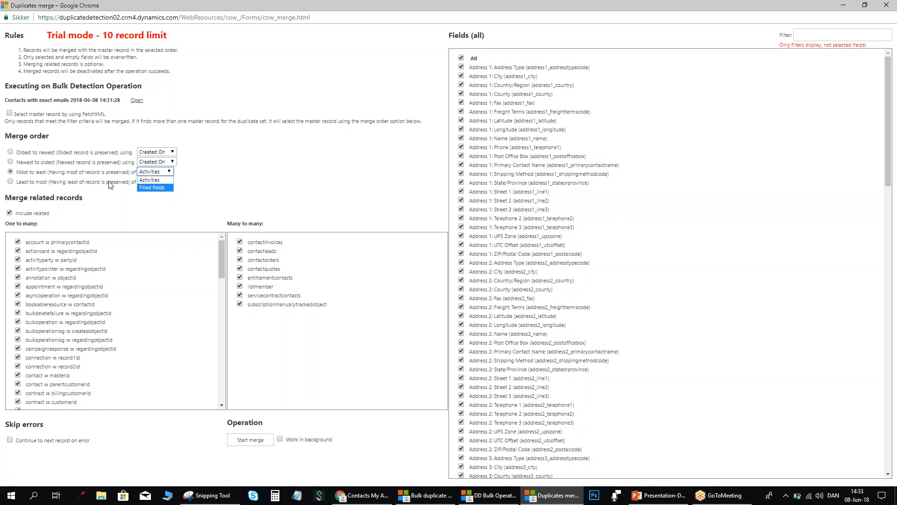
pyautogui.click(93, 182)
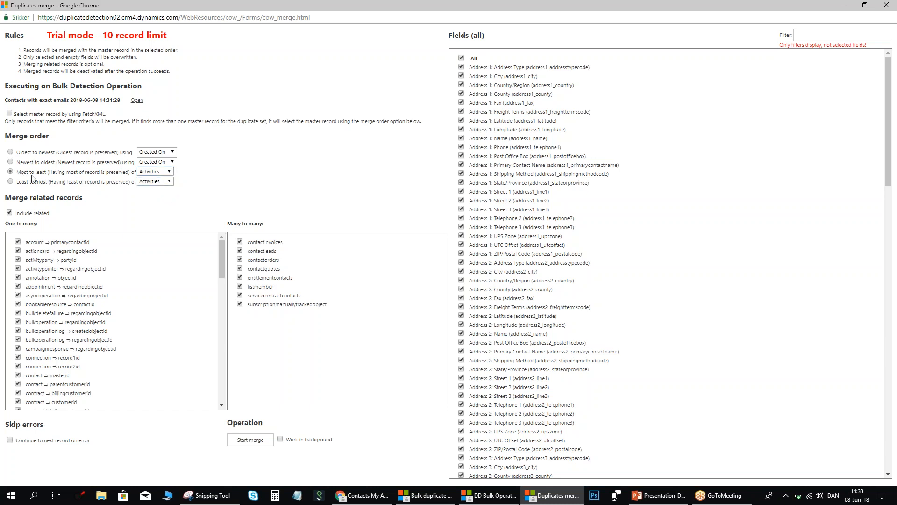
pyautogui.click(171, 171)
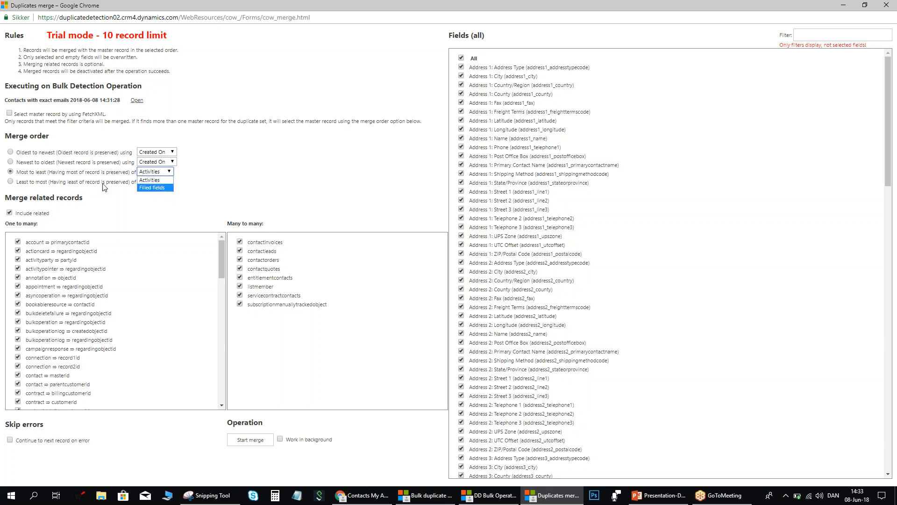
pyautogui.click(46, 179)
pyautogui.click(169, 173)
pyautogui.click(154, 188)
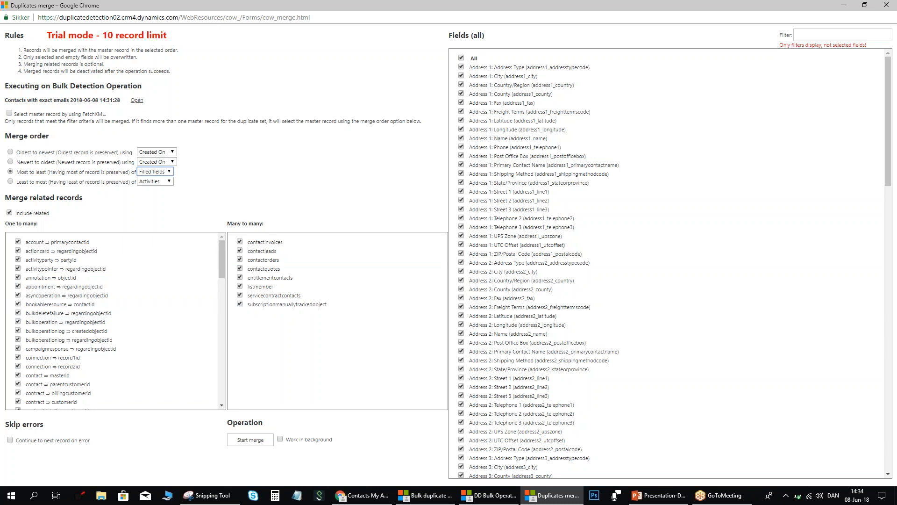
# Run the merge with Include related off and Continue on error on, then close it.
pyautogui.click(9, 213)
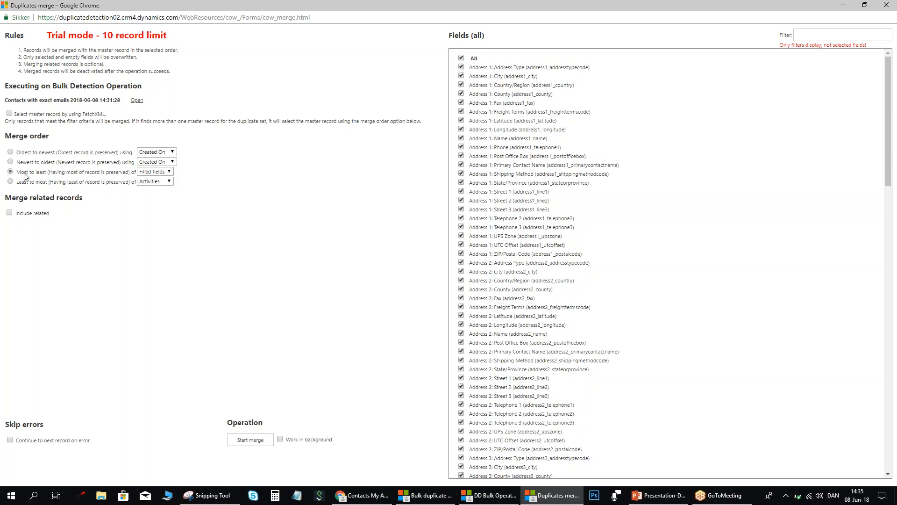
pyautogui.click(10, 441)
pyautogui.click(250, 441)
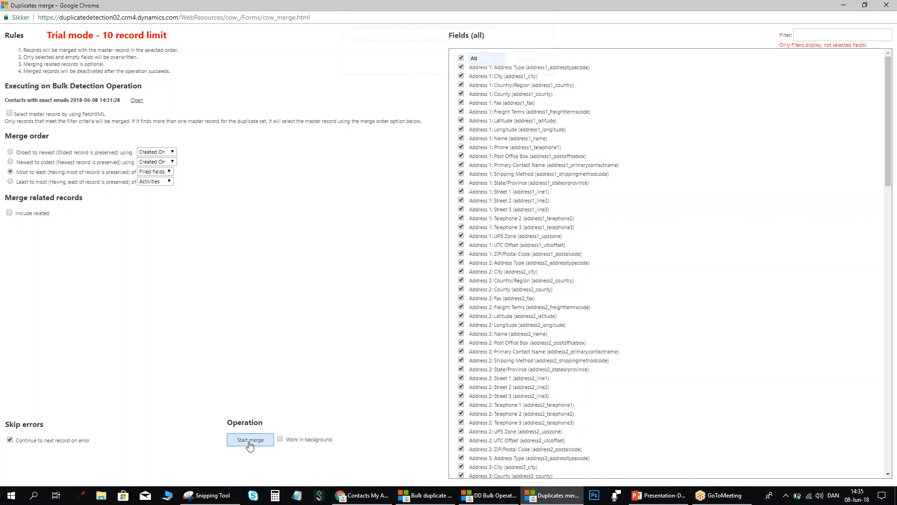
pyautogui.click(484, 71)
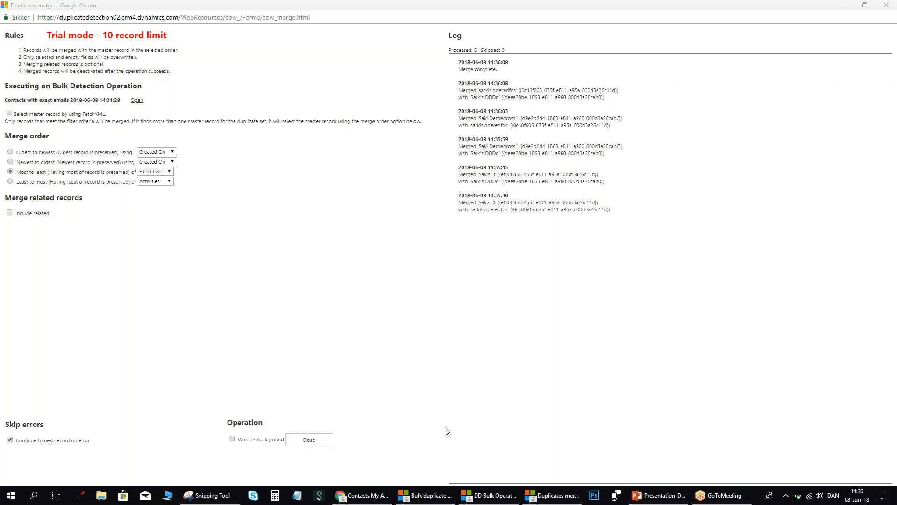
pyautogui.click(309, 439)
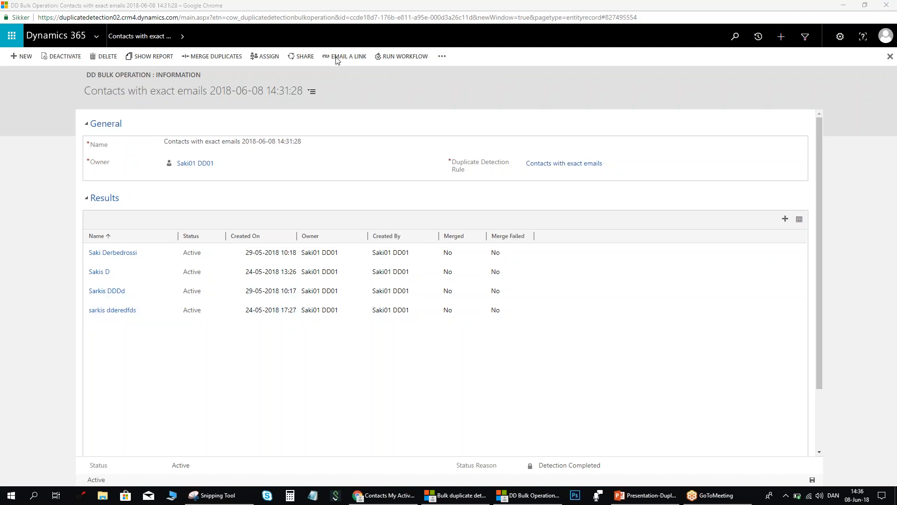
# Close the Bulk duplicate detection window and show the record's DD Bulk Results.
pyautogui.click(519, 498)
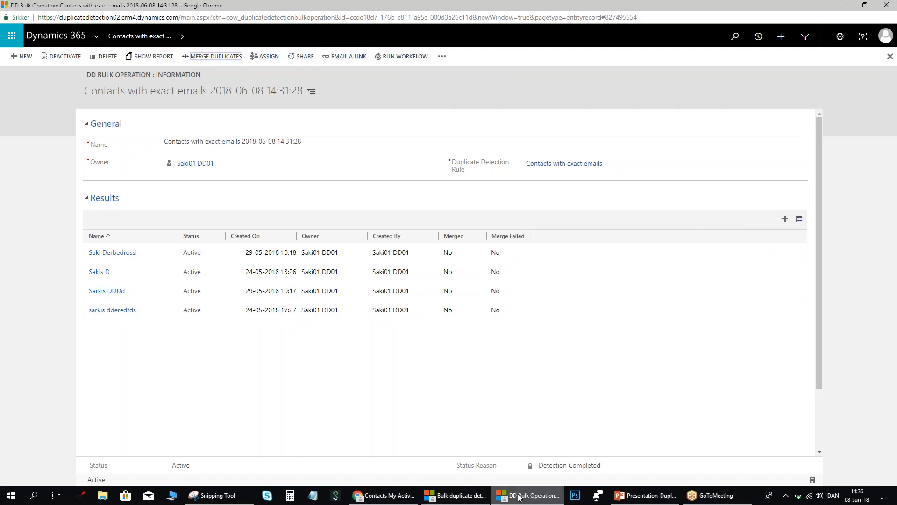
pyautogui.click(485, 499)
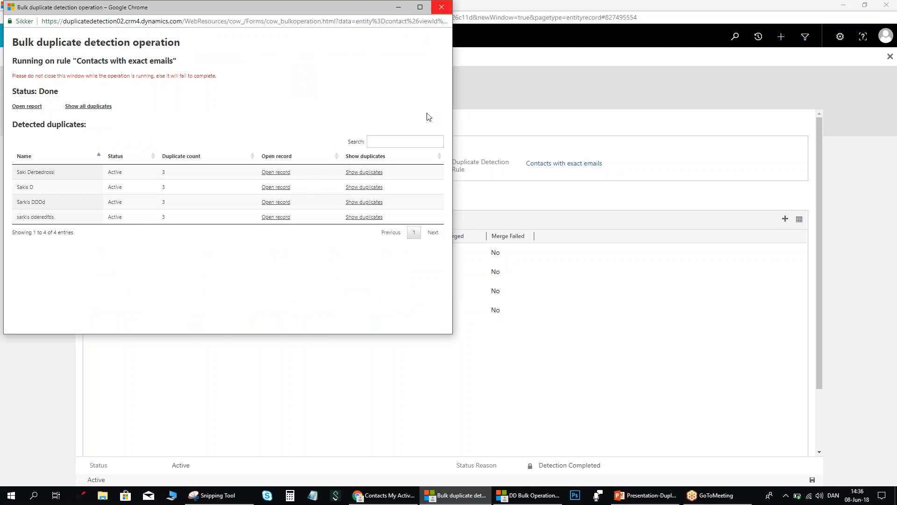
pyautogui.click(444, 8)
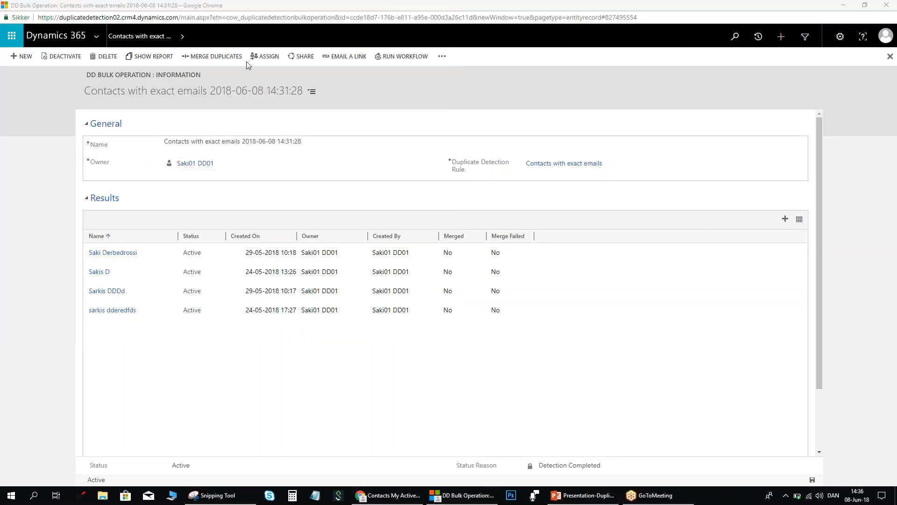
pyautogui.click(182, 36)
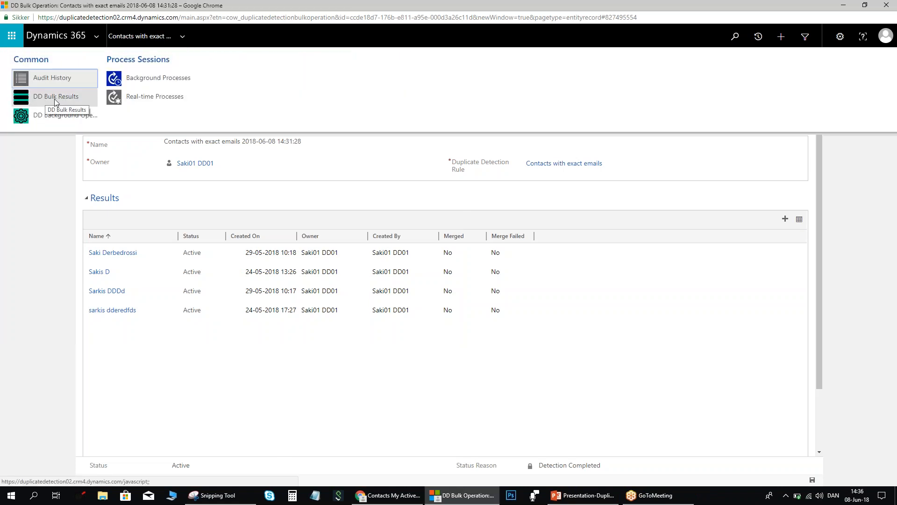
pyautogui.click(54, 99)
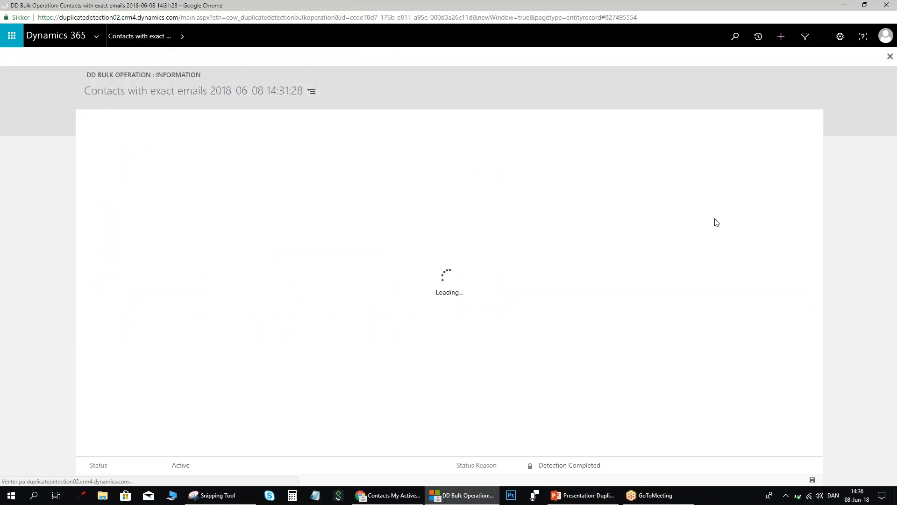